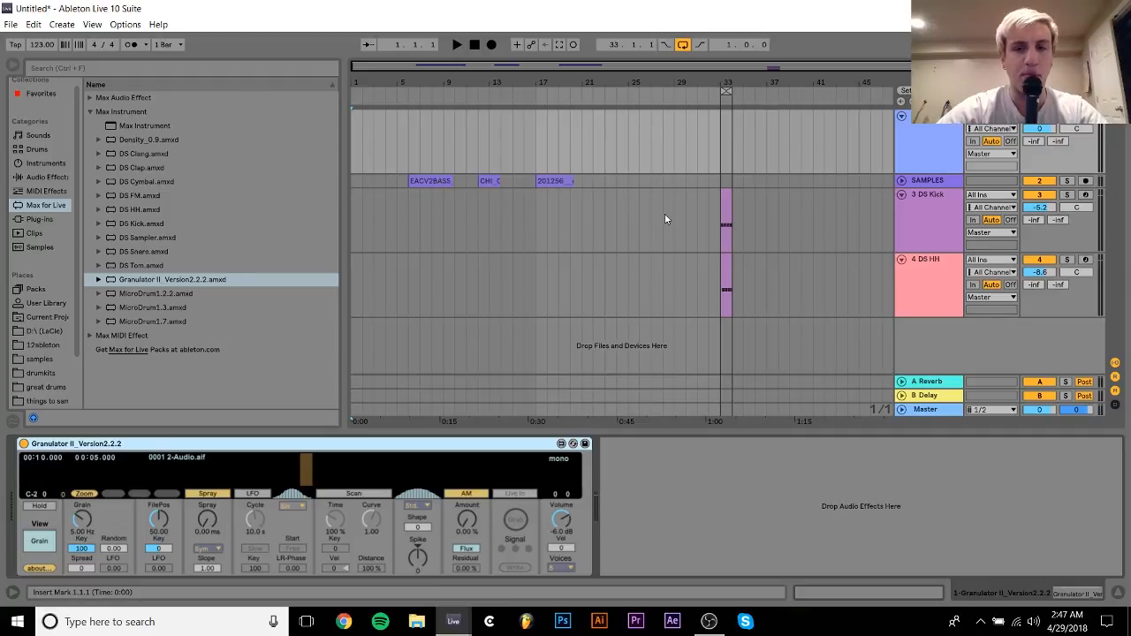
- Load the EACV2BASS clip from the SAMPLES track into Granulator II and audition C3 with Spray at about 1.75 s
left_click(430, 180)
left_click_drag(265, 477, 267, 477)
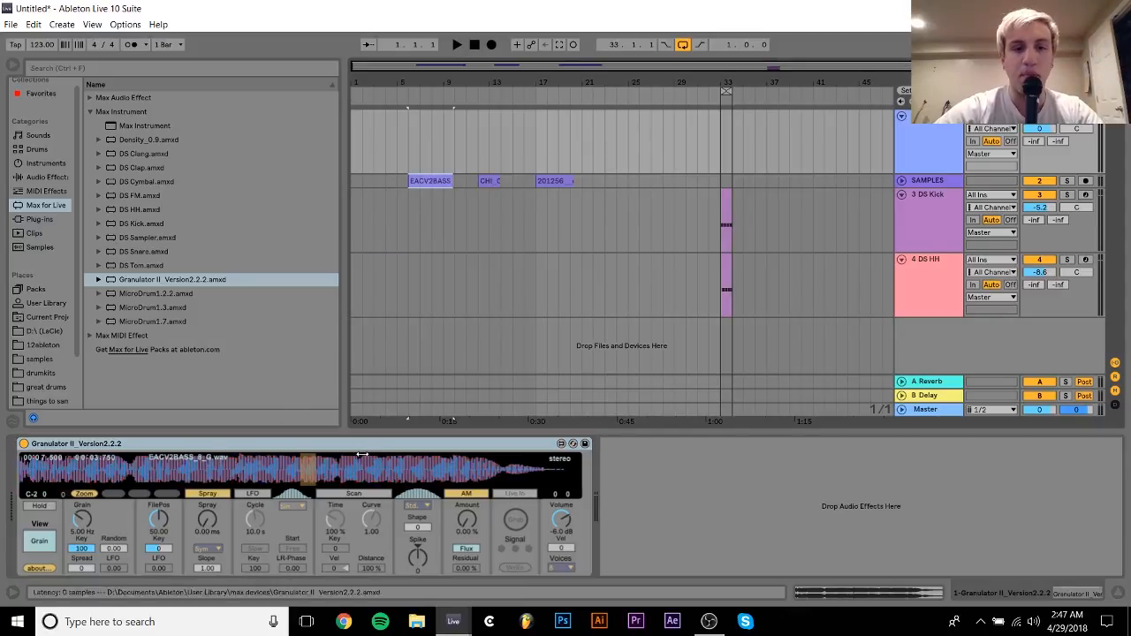
left_click_drag(205, 523, 205, 499)
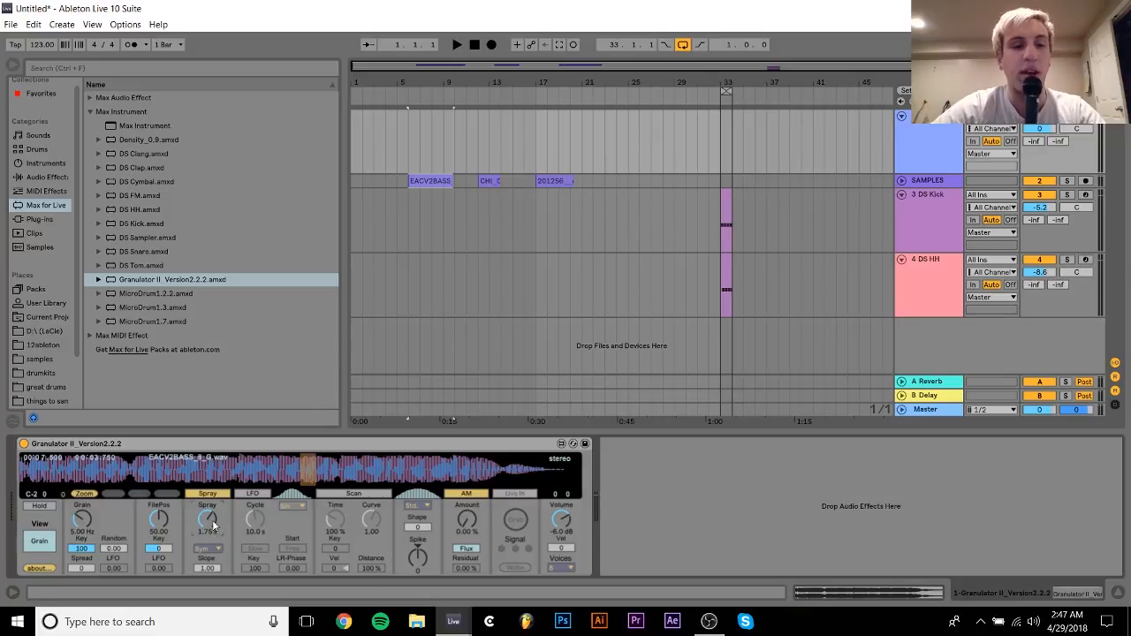
key("a")
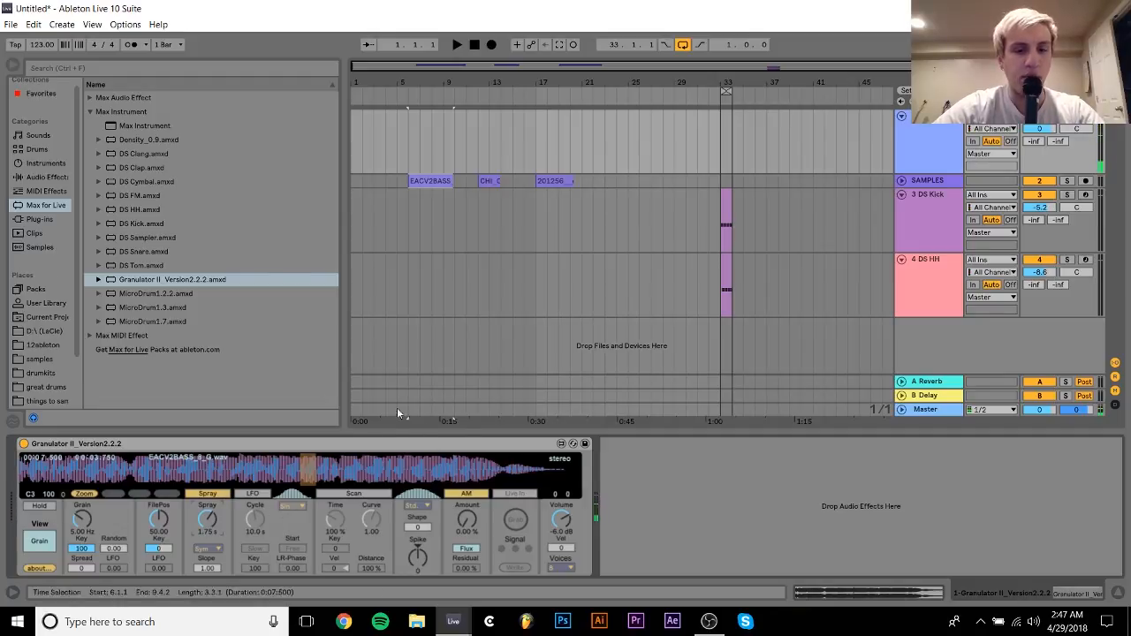
key("a")
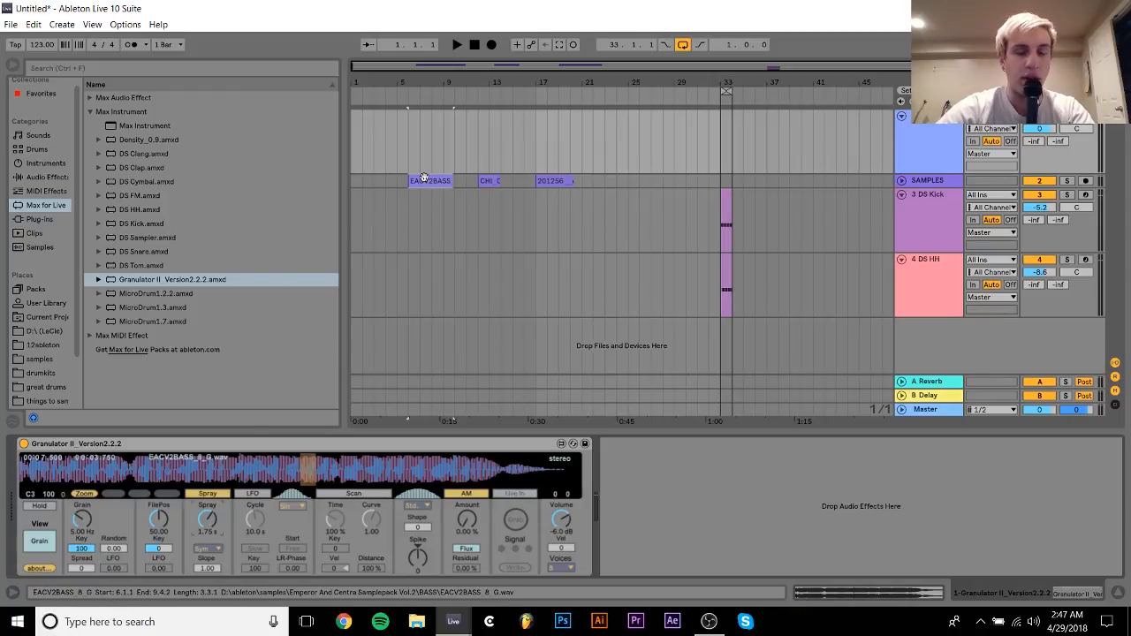
- Play the original EACV2BASS clip and compare it with the granulated C3 note
key("space")
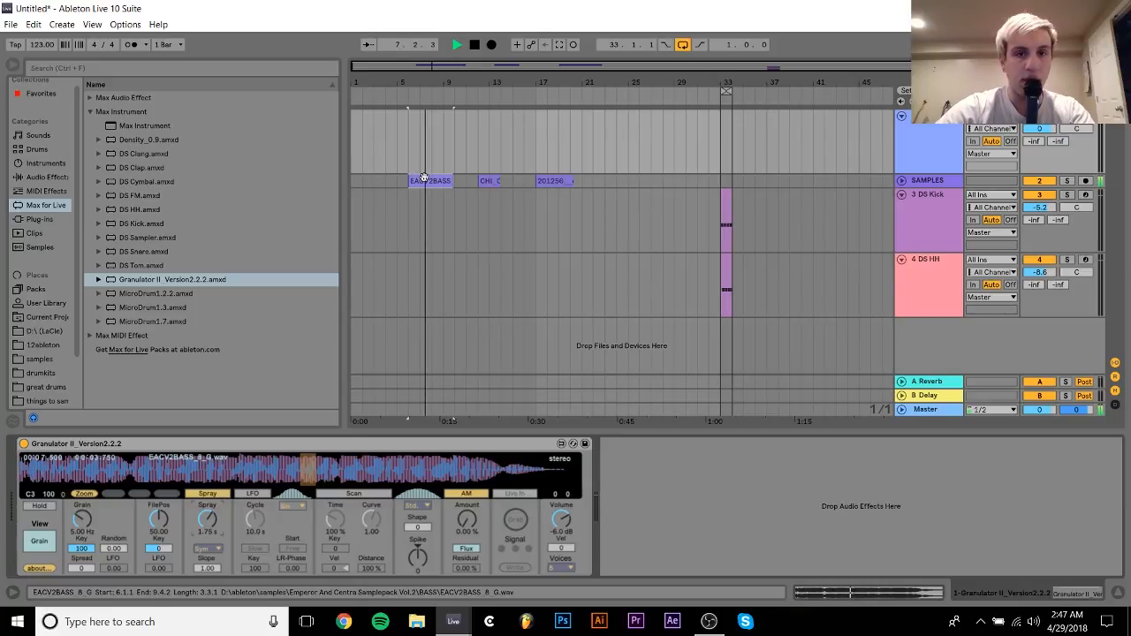
key("space")
key("a")
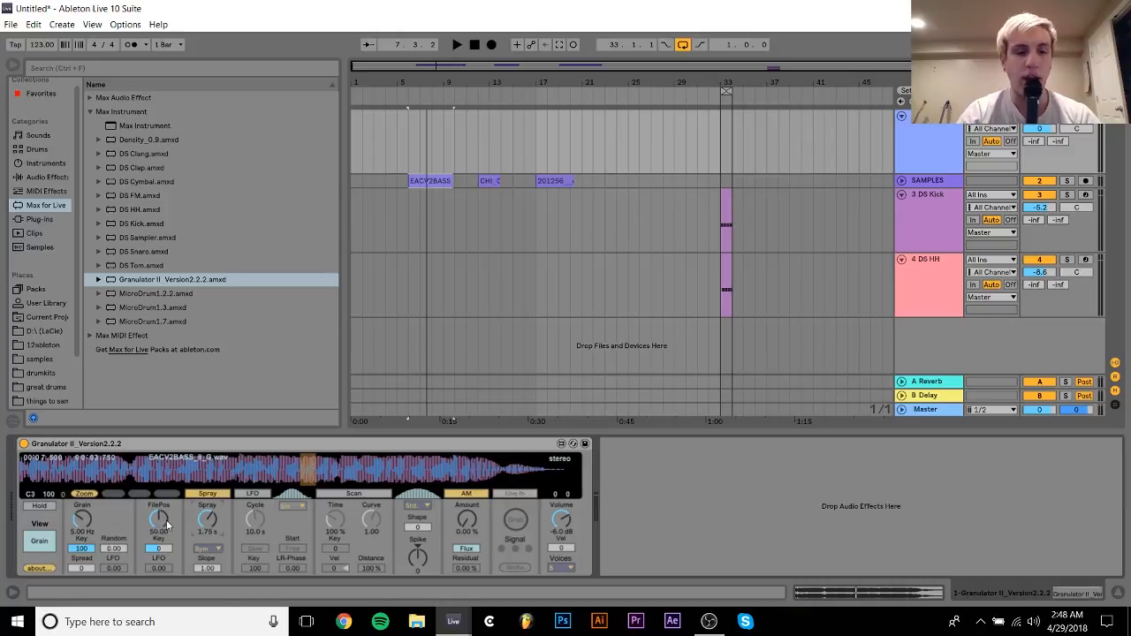
- Set Granulator II's file position to about 43.41 and the Grain rate to about 5.36 Hz
mouse_move(159, 520)
left_mouse_down()
mouse_move(159, 509)
mouse_move(159, 526)
left_mouse_up()
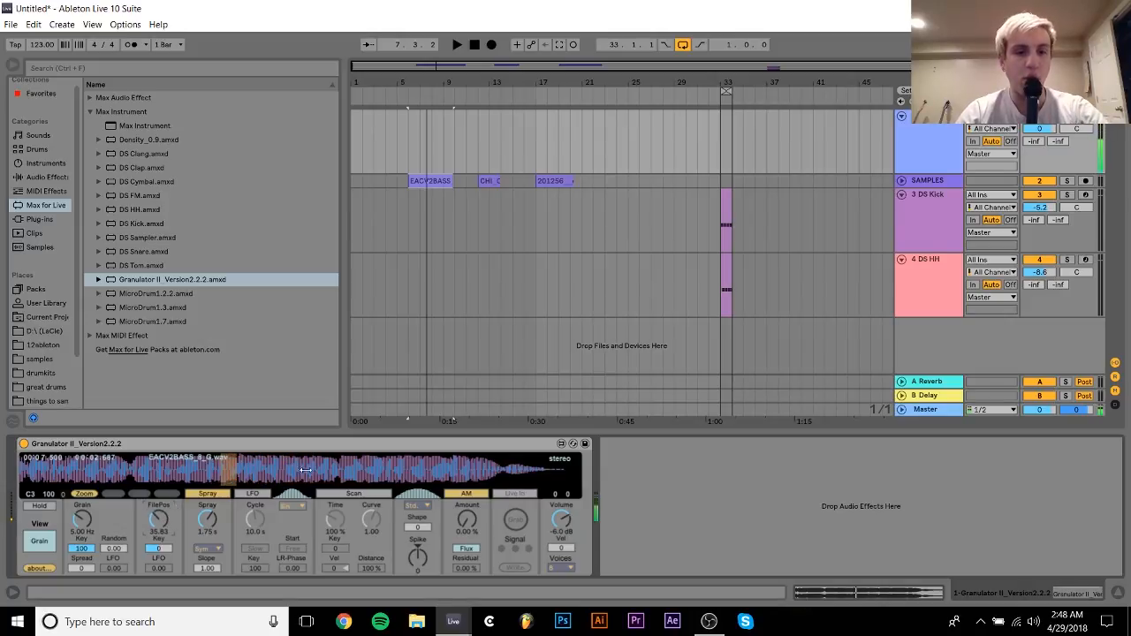
mouse_move(269, 470)
left_mouse_down()
mouse_move(260, 455)
mouse_move(394, 470)
mouse_move(250, 470)
mouse_move(270, 472)
left_mouse_up()
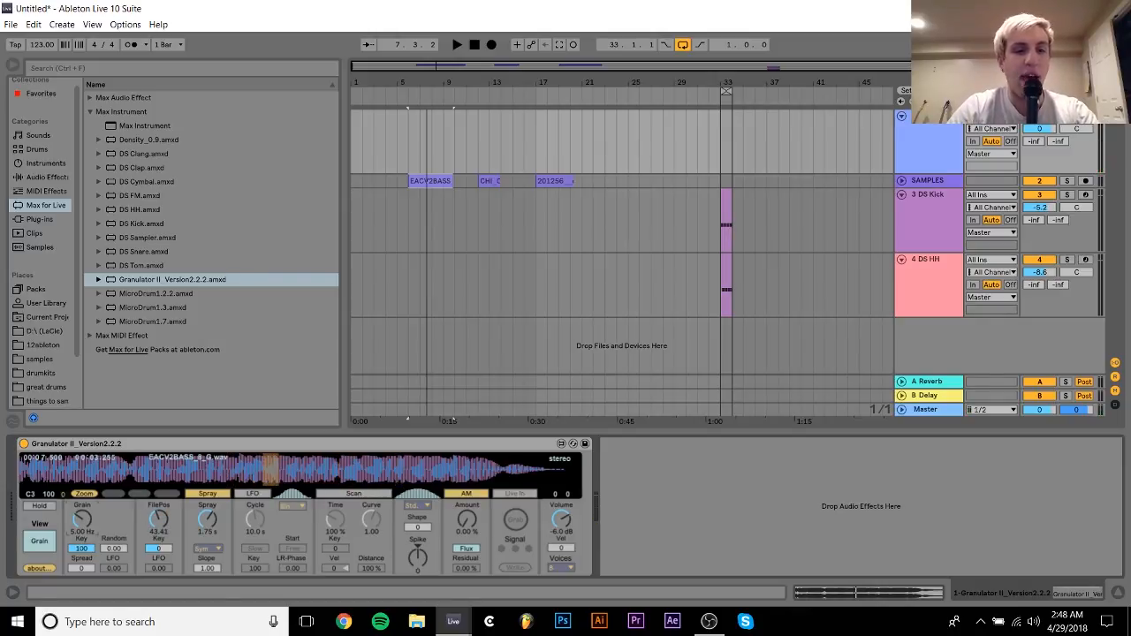
left_click_drag(82, 521, 82, 495)
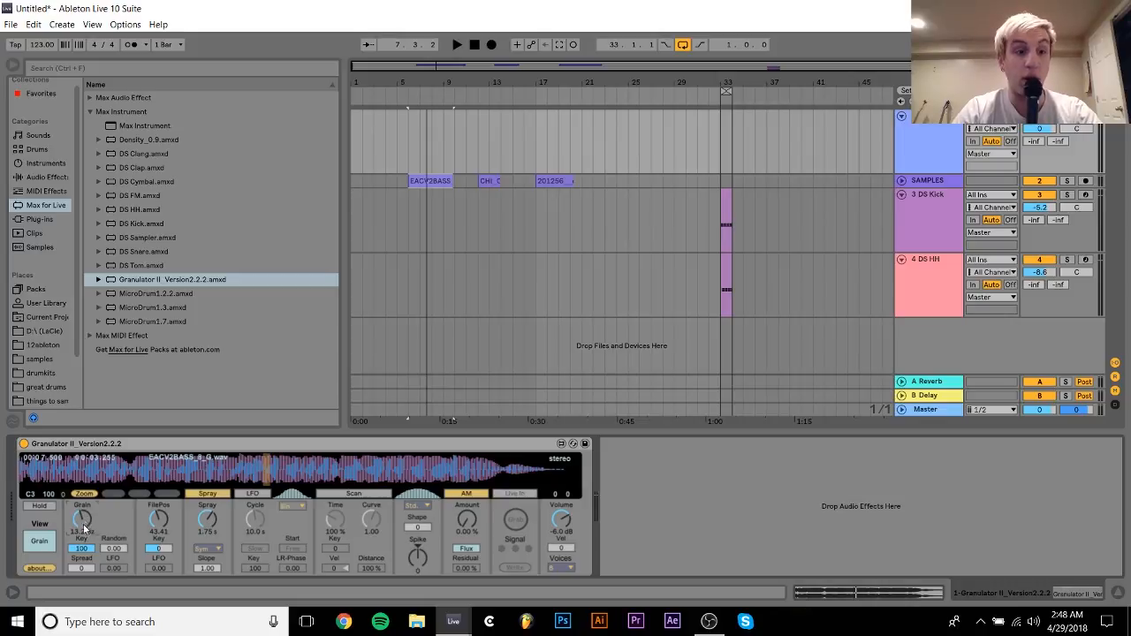
left_click_drag(85, 518, 84, 518)
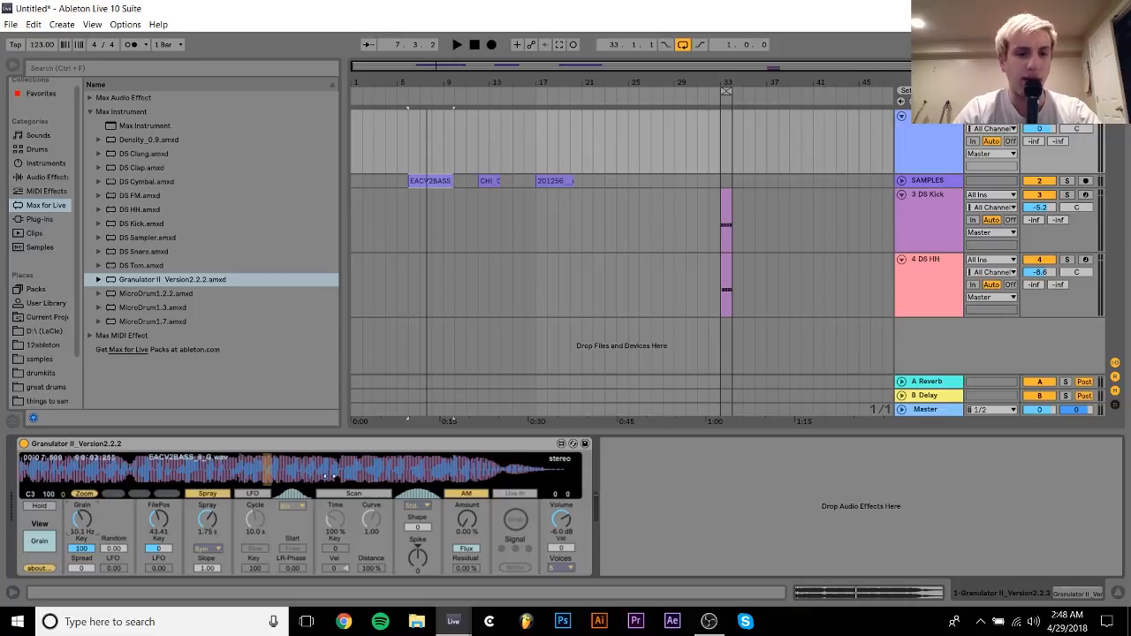
left_click_drag(81, 520, 83, 527)
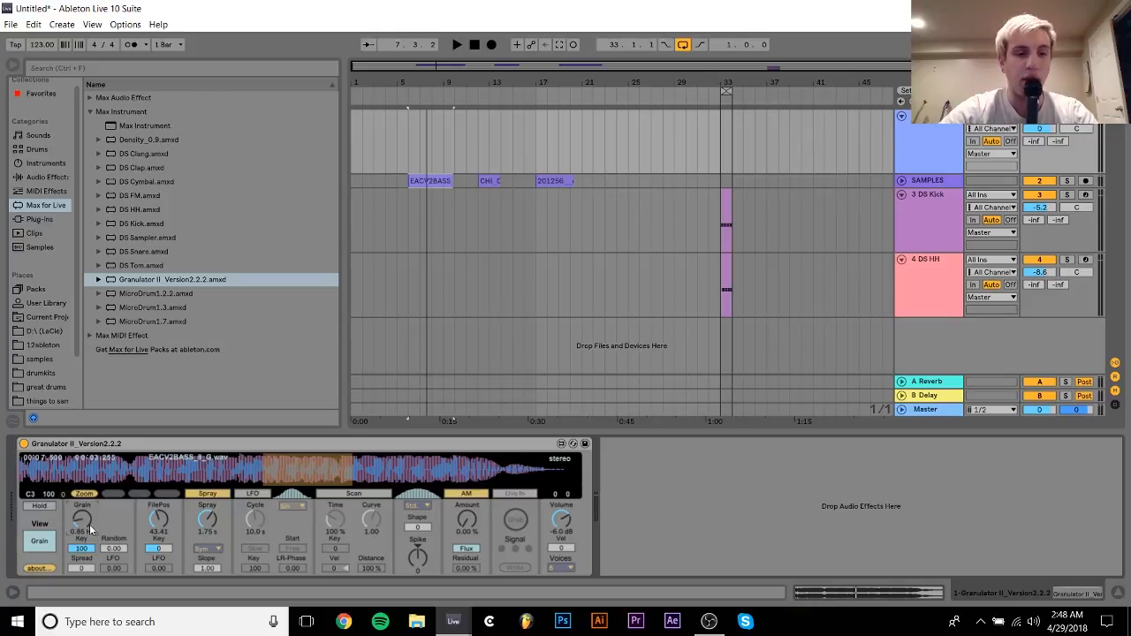
left_click_drag(83, 519, 82, 486)
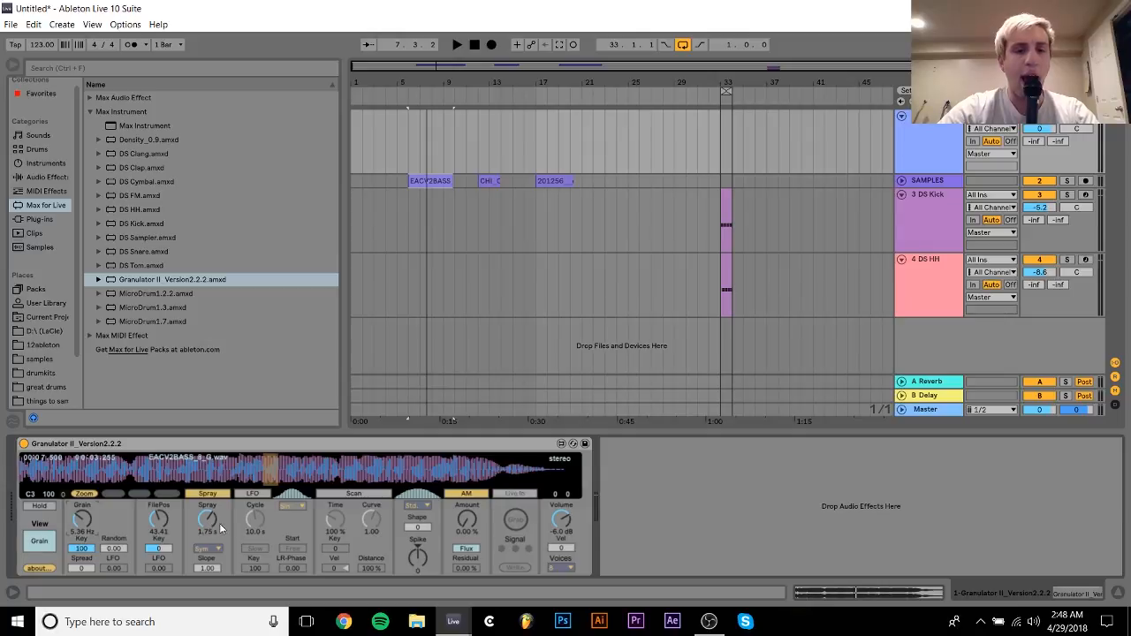
- Try Spray between zero and about 7.37 s, settle on about 1.34 s and audition C3
left_click_drag(208, 521, 208, 566)
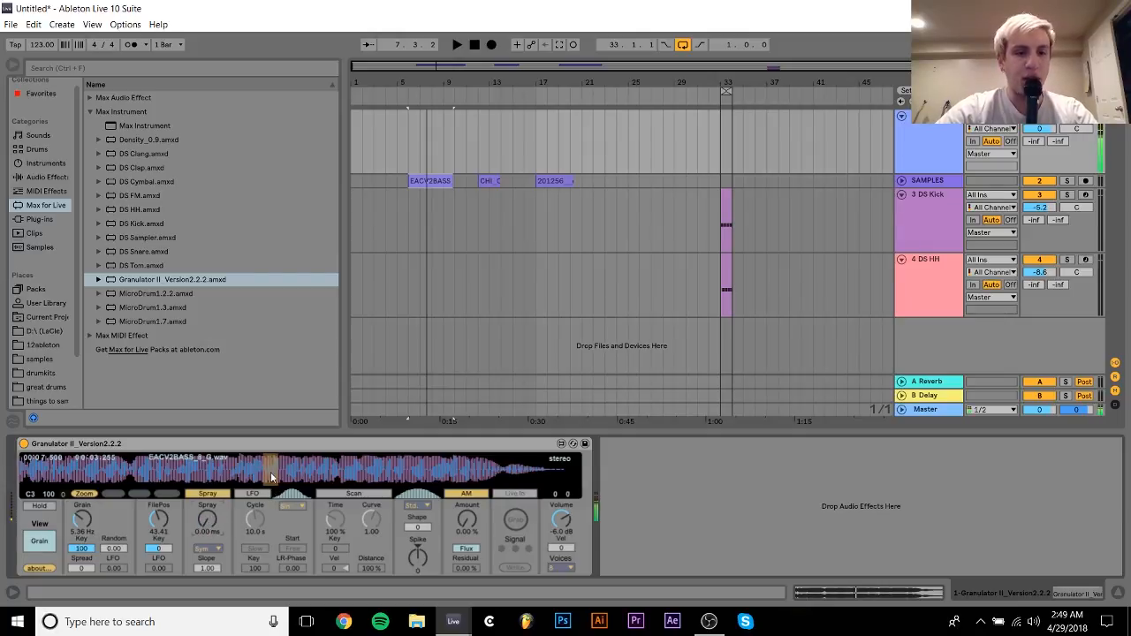
left_click_drag(216, 528, 217, 454)
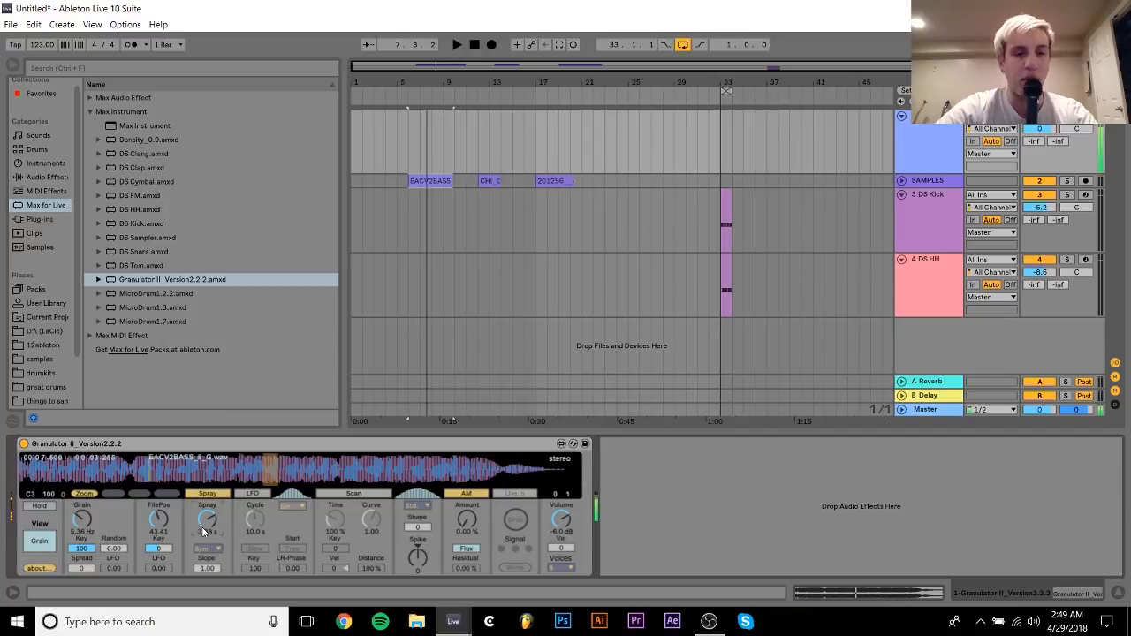
left_click_drag(208, 523, 208, 513)
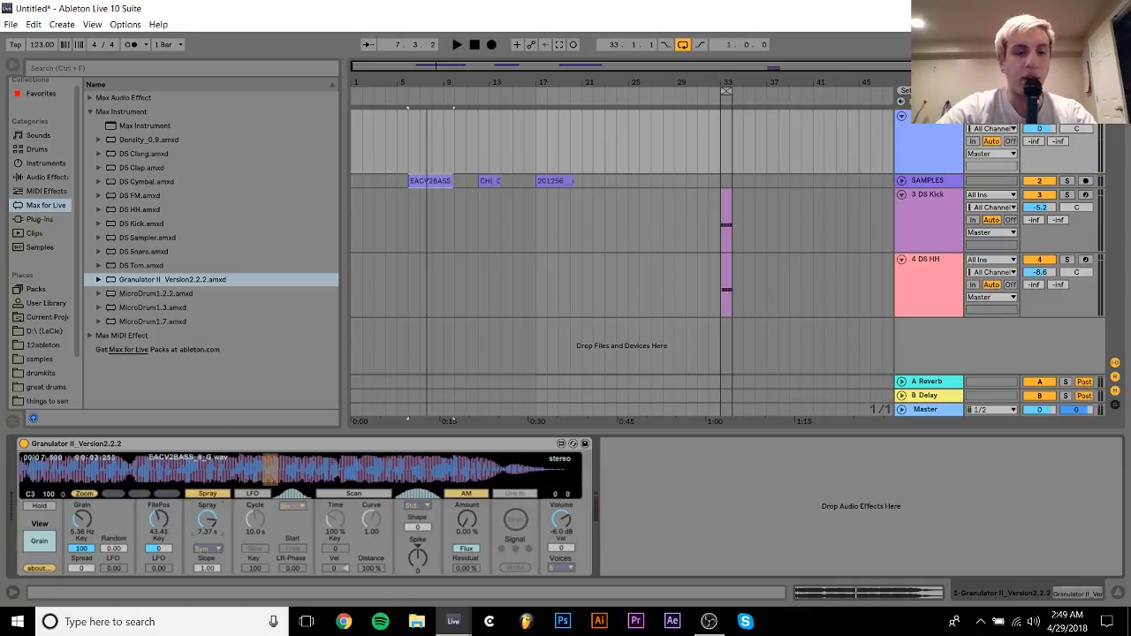
left_click_drag(207, 520, 204, 517)
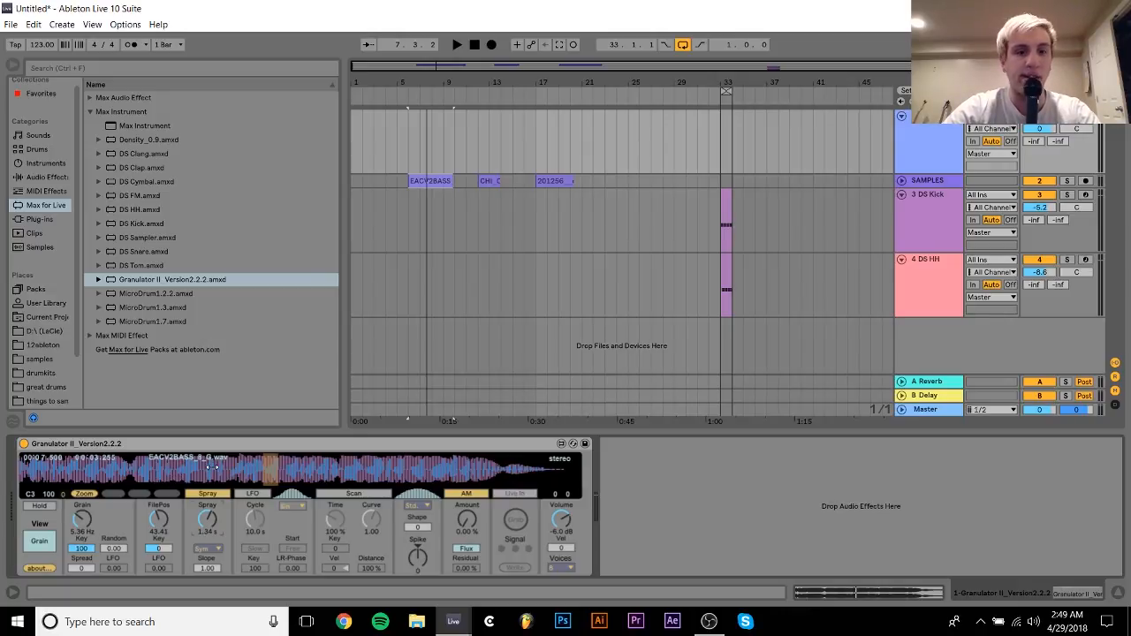
key("a")
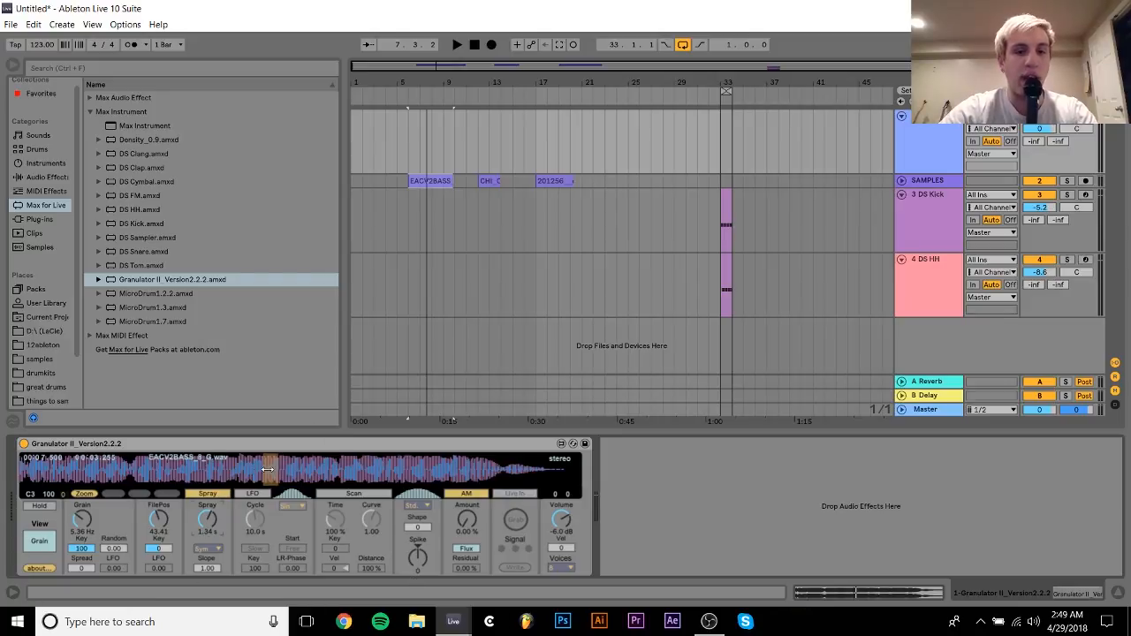
key("a")
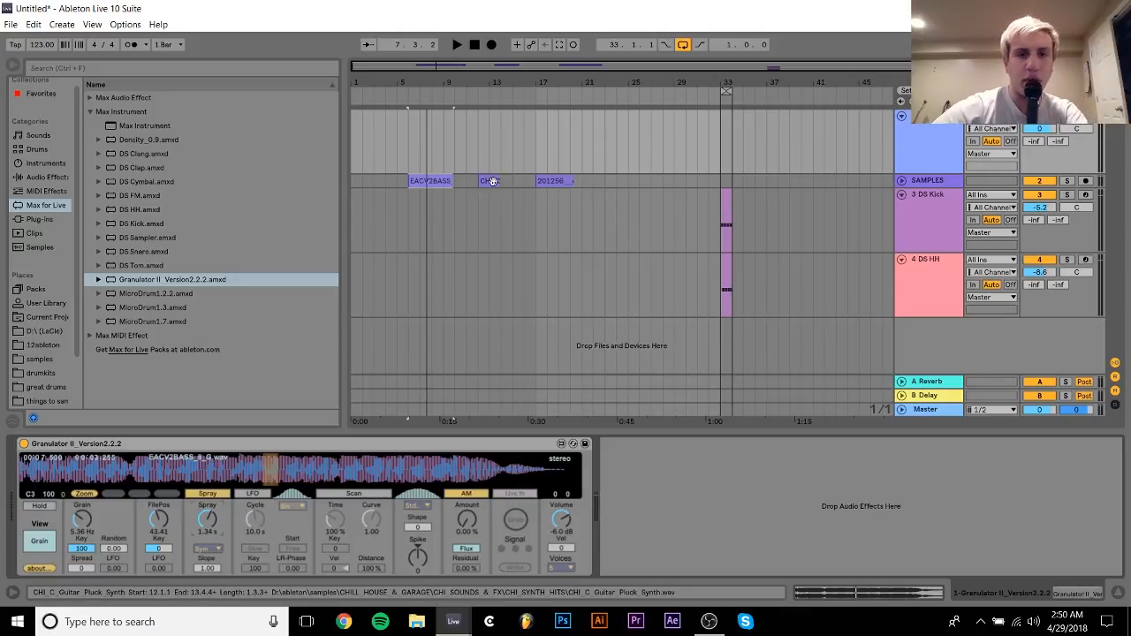
- Load the CHI_C_Guitar_Pluck_Synth clip into Granulator II and play the original clip on the SAMPLES track
left_click_drag(490, 183, 319, 471)
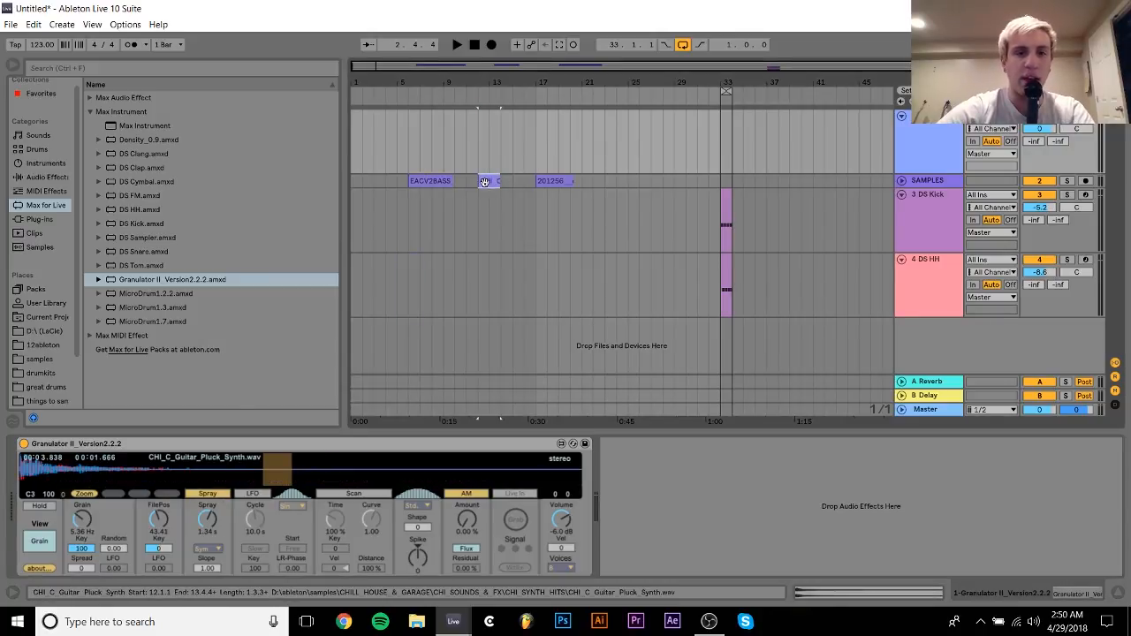
left_click(484, 183)
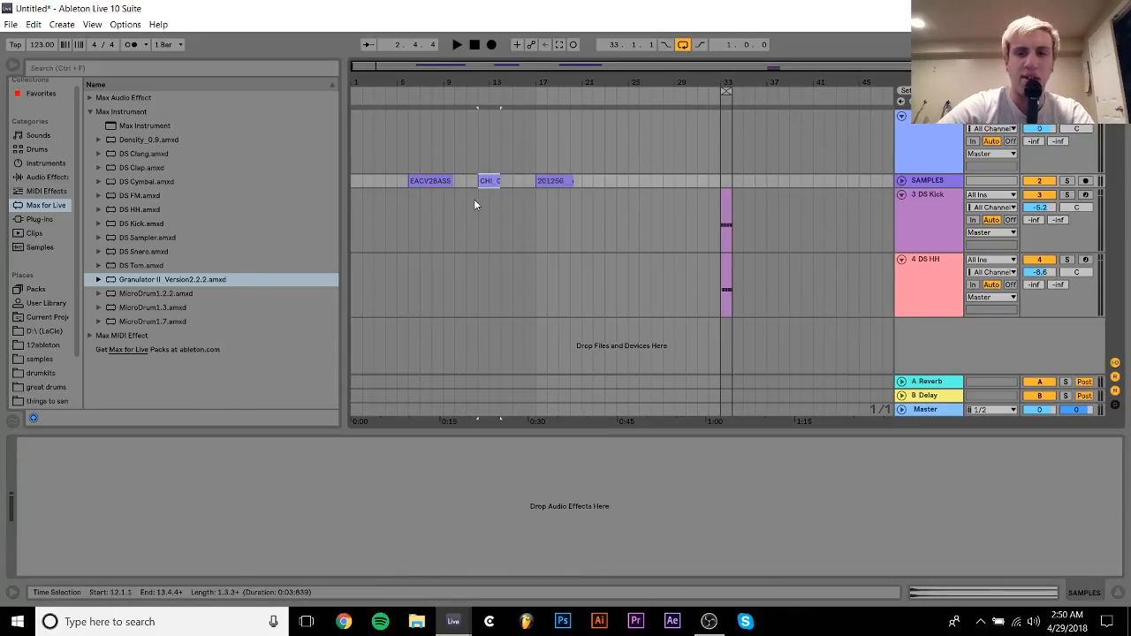
key("space")
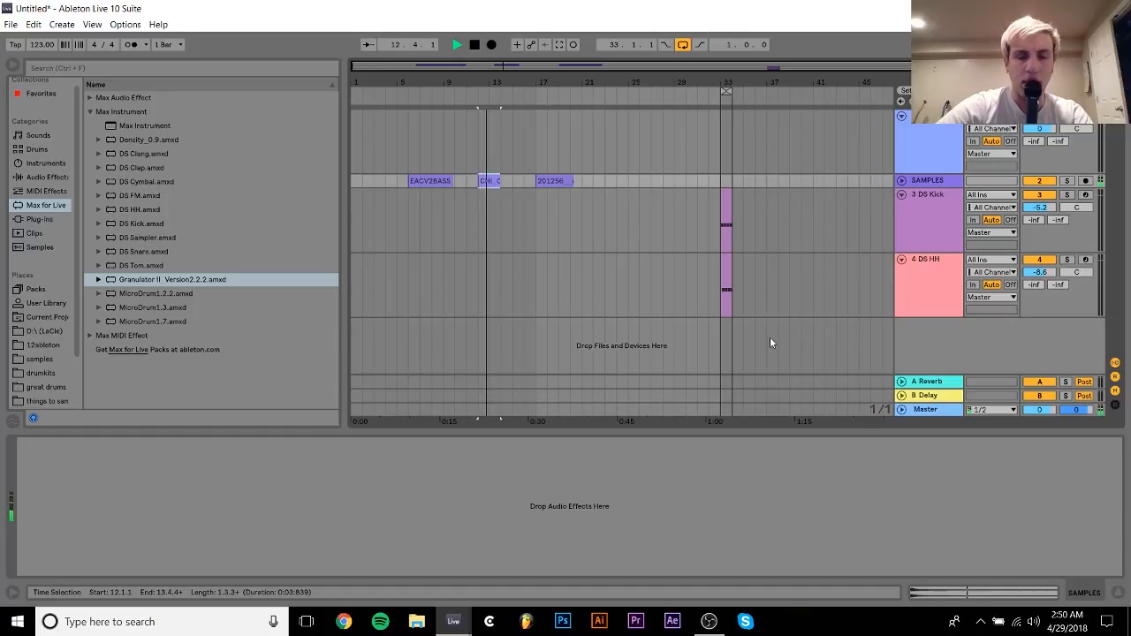
key("space")
- Set Granulator II's file position to about 6.33 and Spray to about 1.98 s, auditioning with a C-E-G chord
left_click(945, 139)
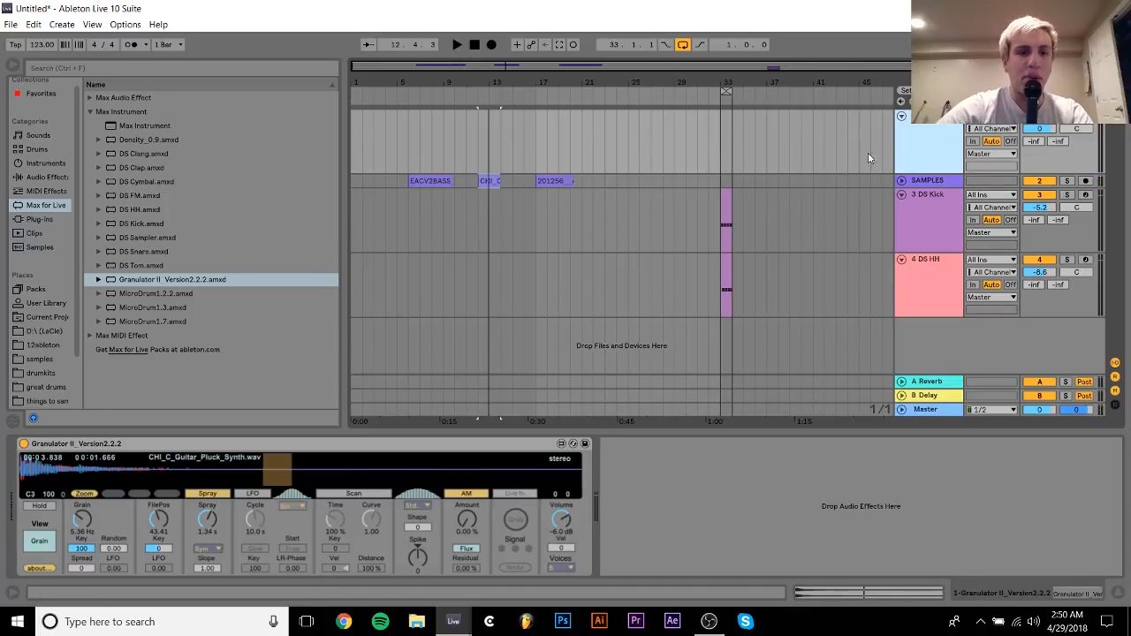
left_click(69, 476)
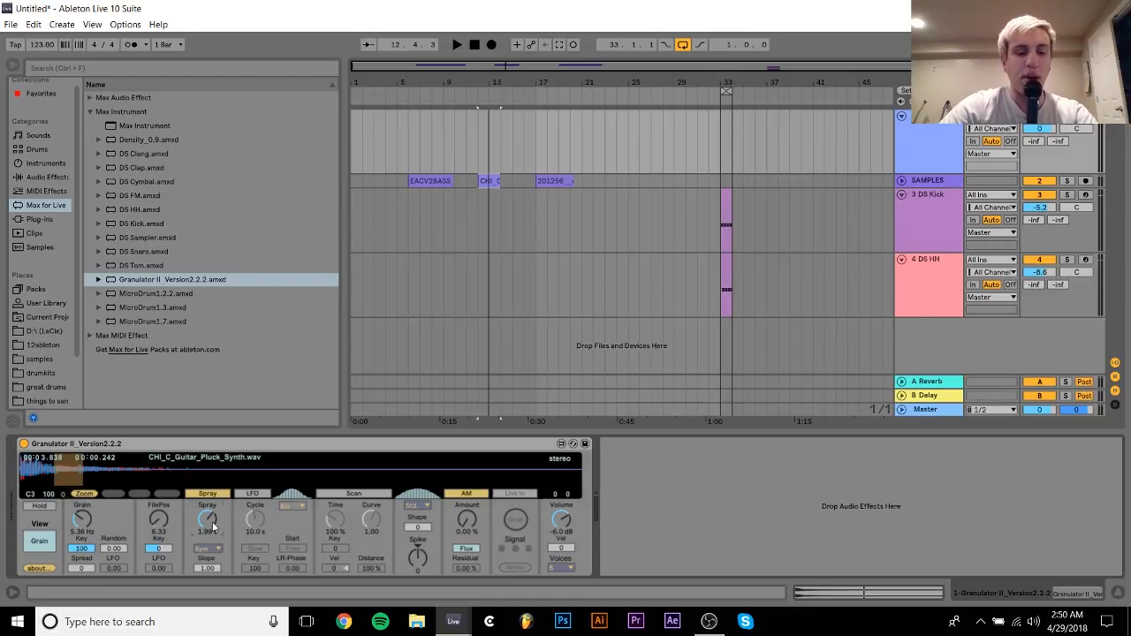
key("a")
key("d")
key("g")
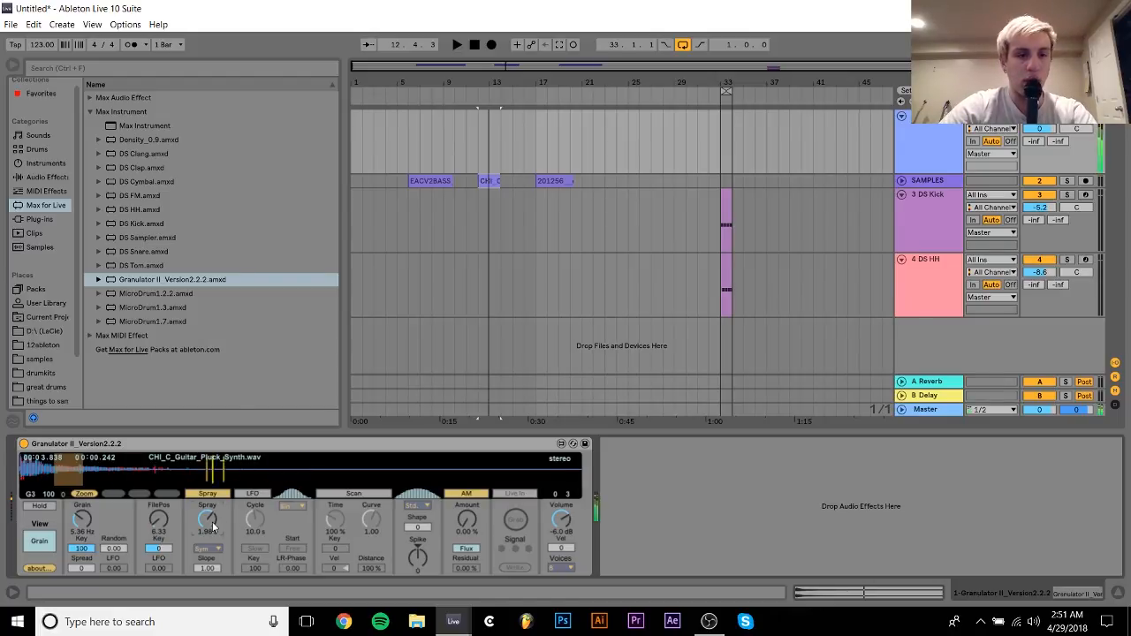
- Set Granulator II's Grain rate to about 11.9 Hz and Spray to about 1.25 s
left_click_drag(212, 528, 214, 534)
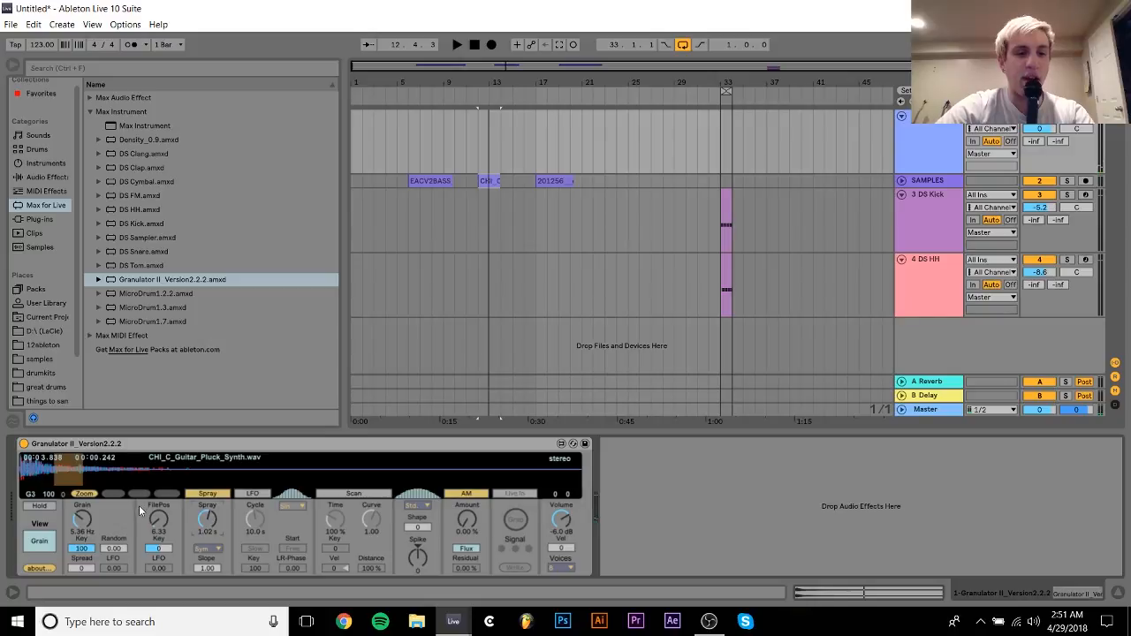
left_click_drag(80, 523, 84, 516)
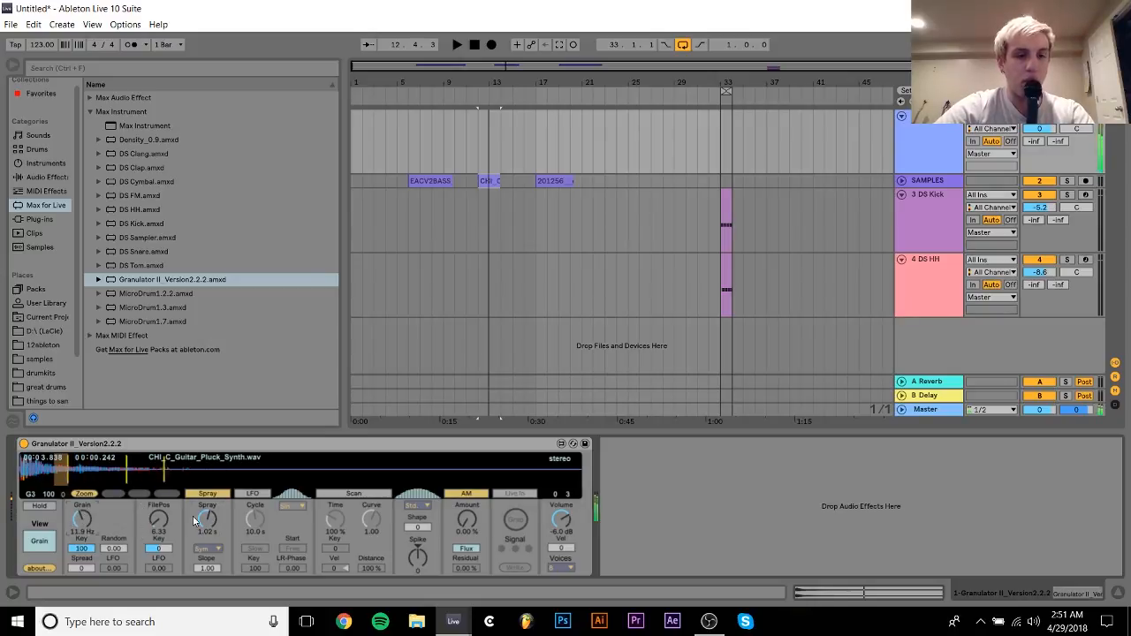
mouse_move(209, 519)
left_mouse_down()
mouse_move(206, 536)
mouse_move(205, 523)
left_mouse_up()
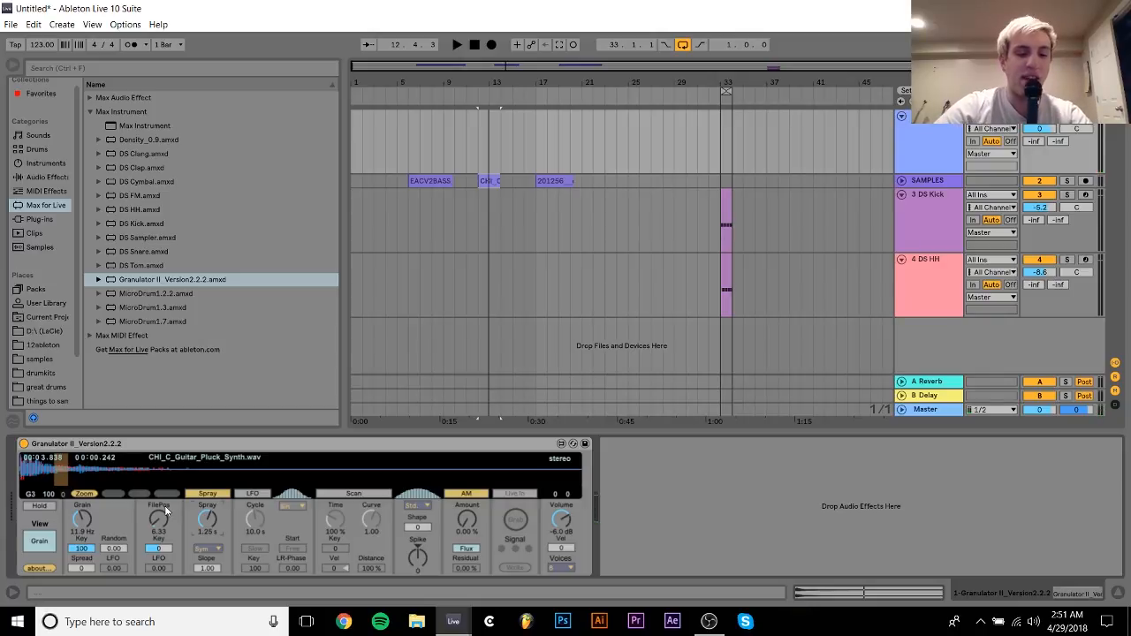
- Audition the guitar pluck grains low at G1, and back in the original octave at G3 and D#3
key("z")
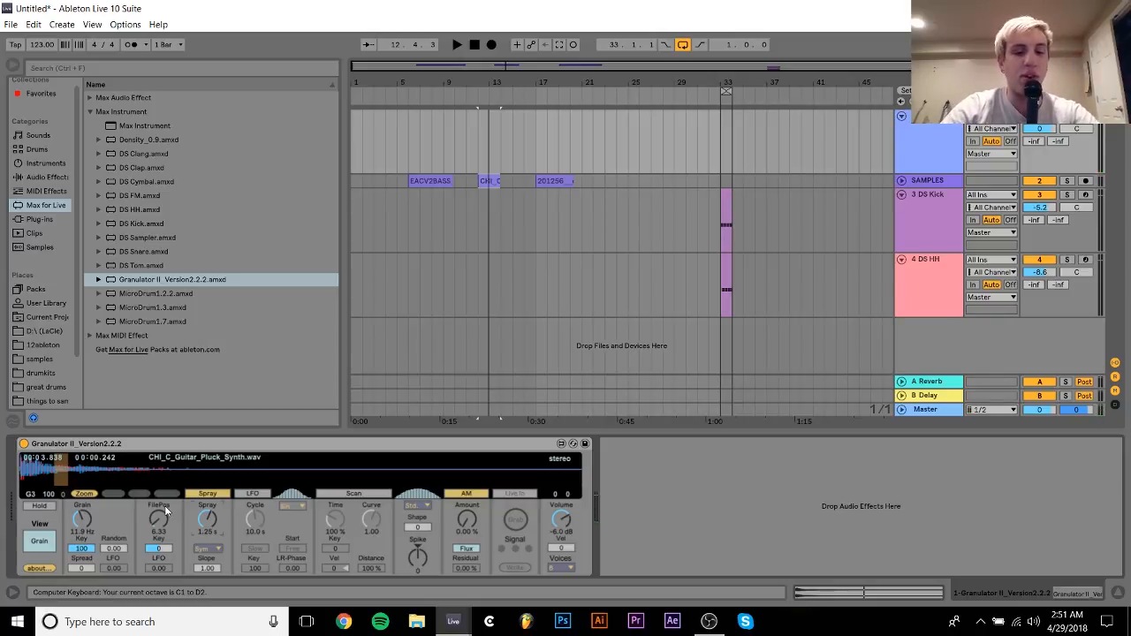
key("g")
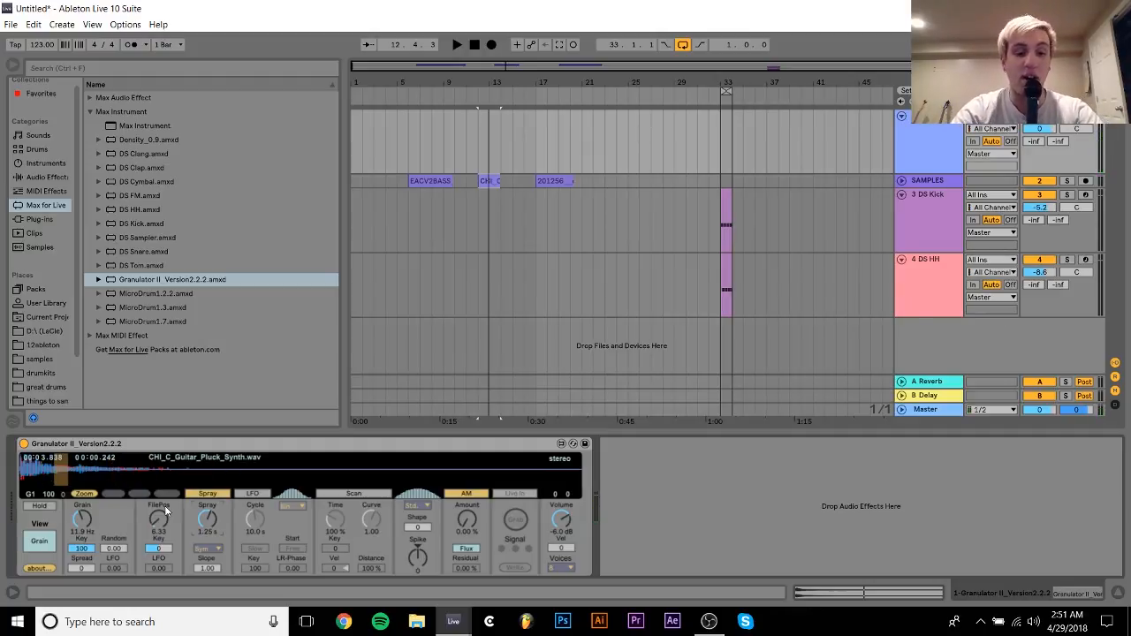
key("x")
key("x")
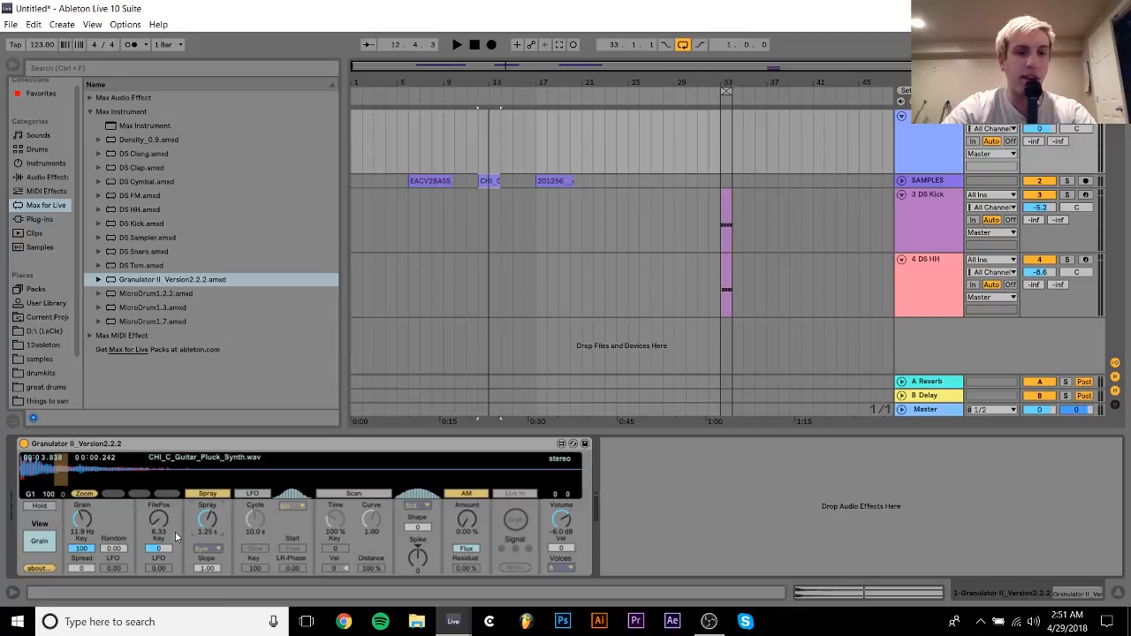
key("g")
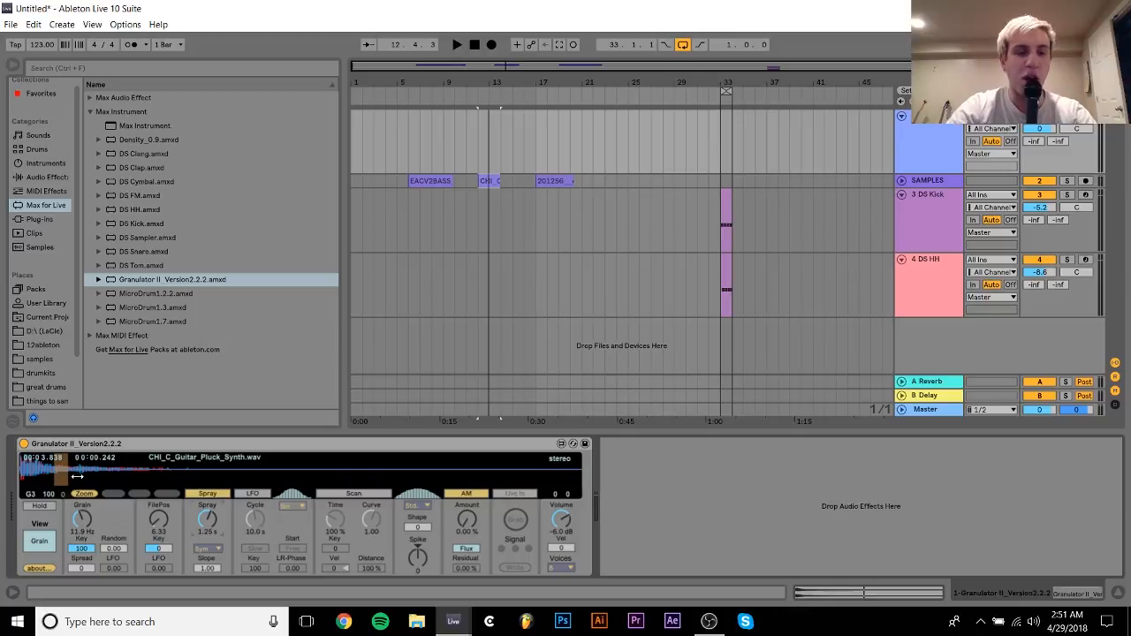
key("e")
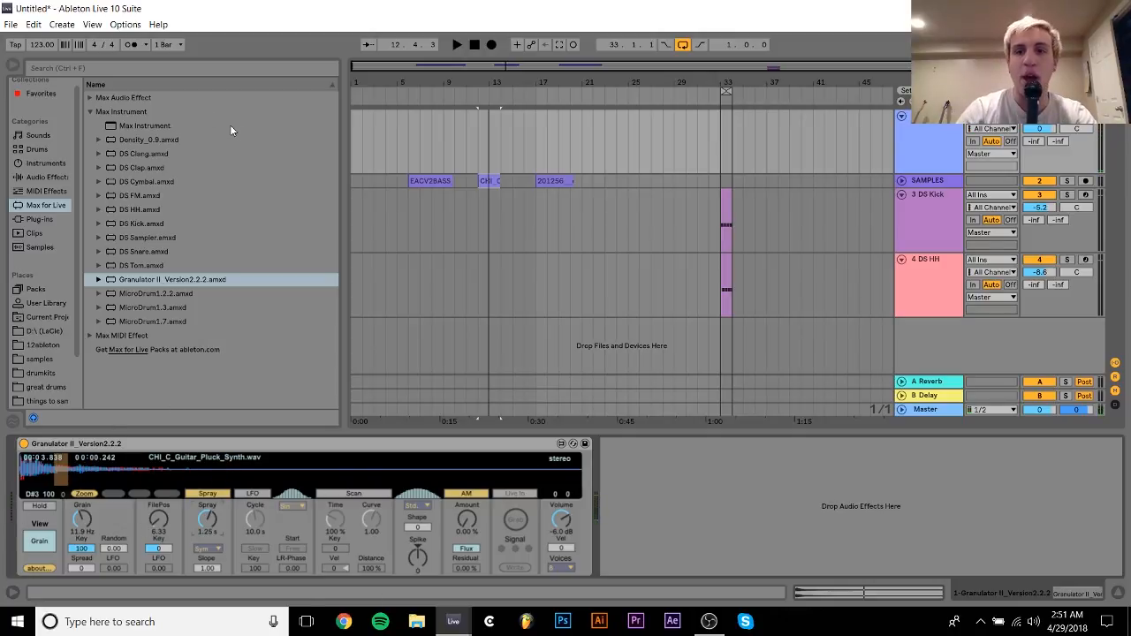
- Select the 201256 clip, unfold the SAMPLES track to show its waveforms and reselect the Granulator II track
left_click(554, 182)
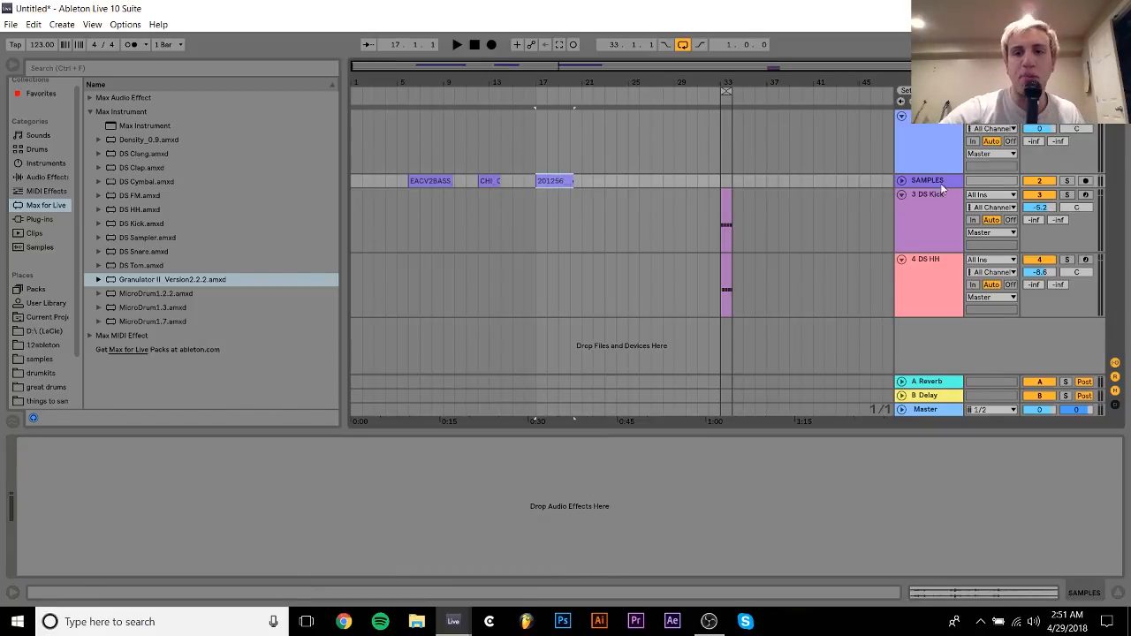
left_click(901, 181)
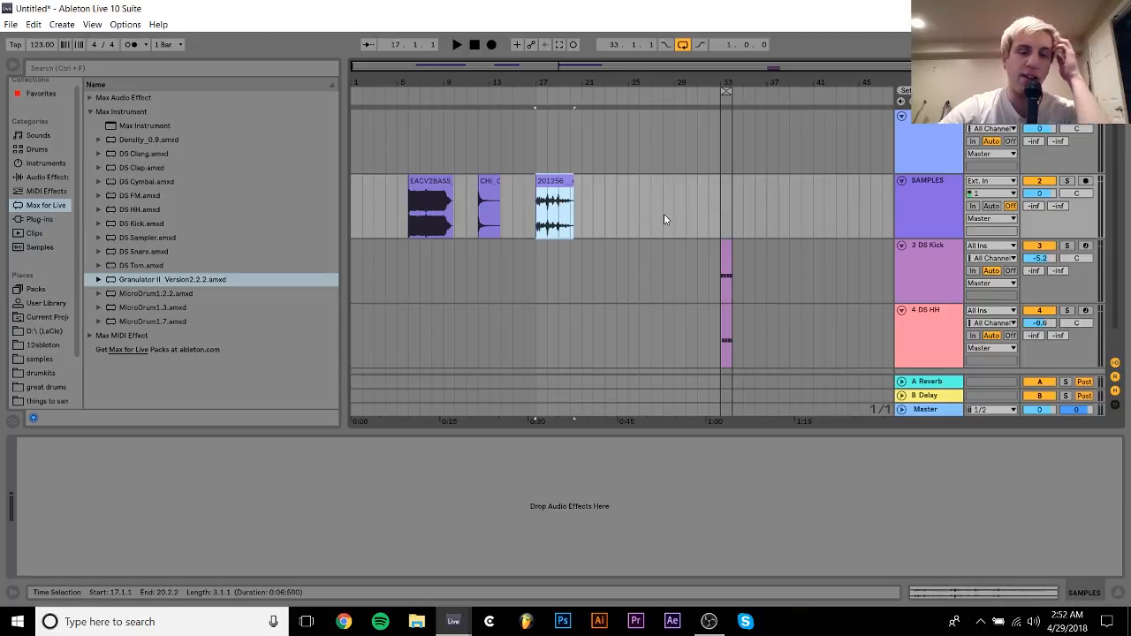
left_click(932, 142)
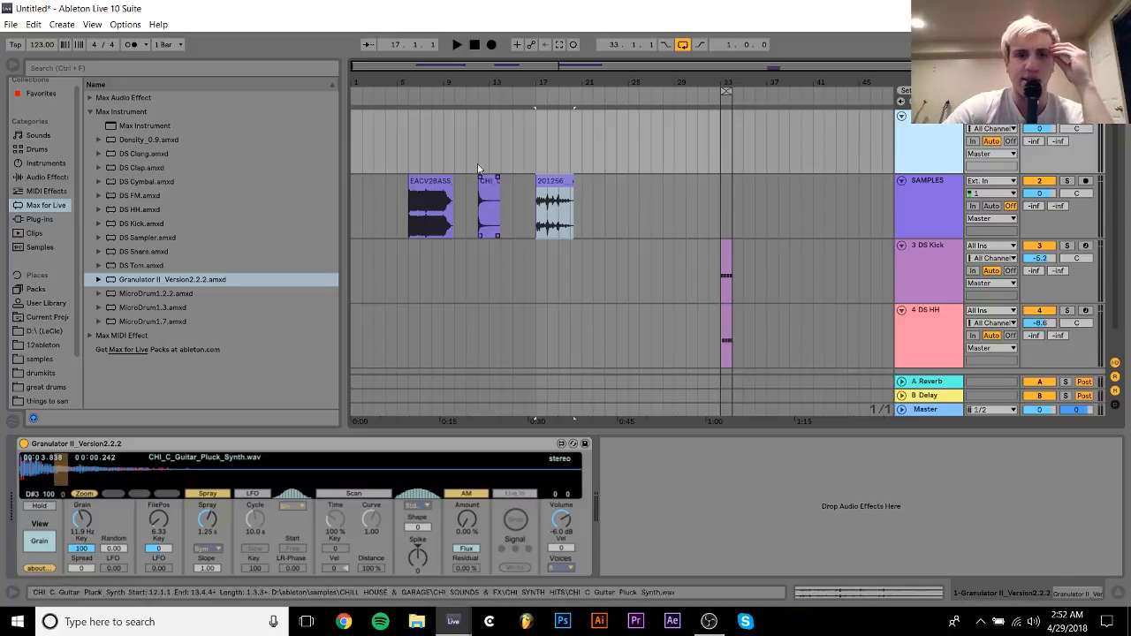
- Play the original paper-crumple clip on the SAMPLES track from bar 17
left_click_drag(546, 81, 566, 121)
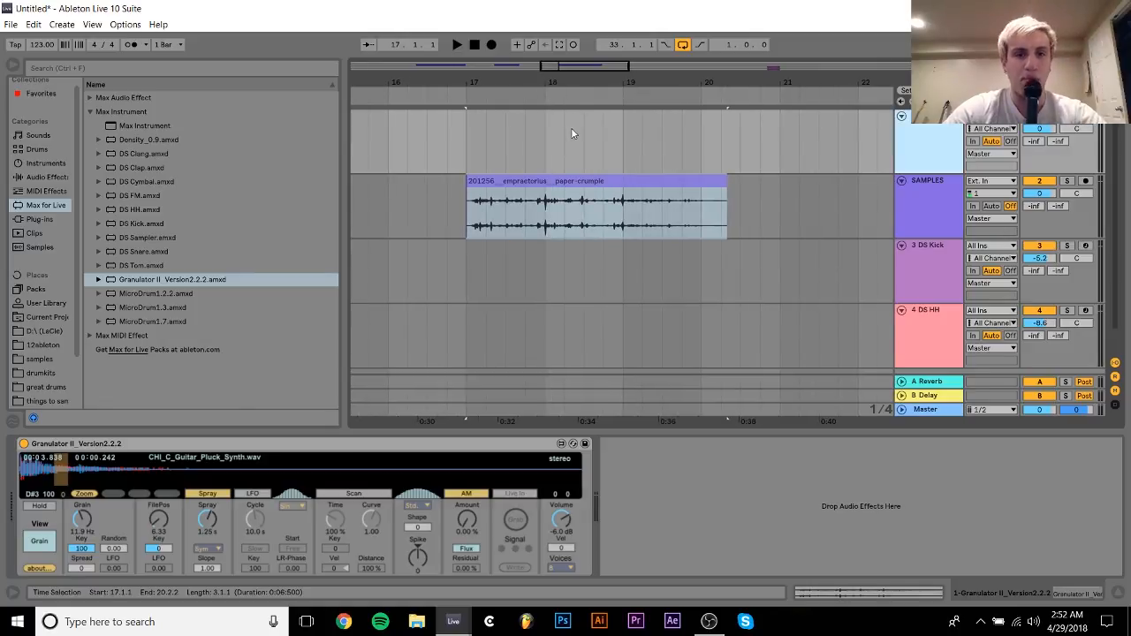
key("space")
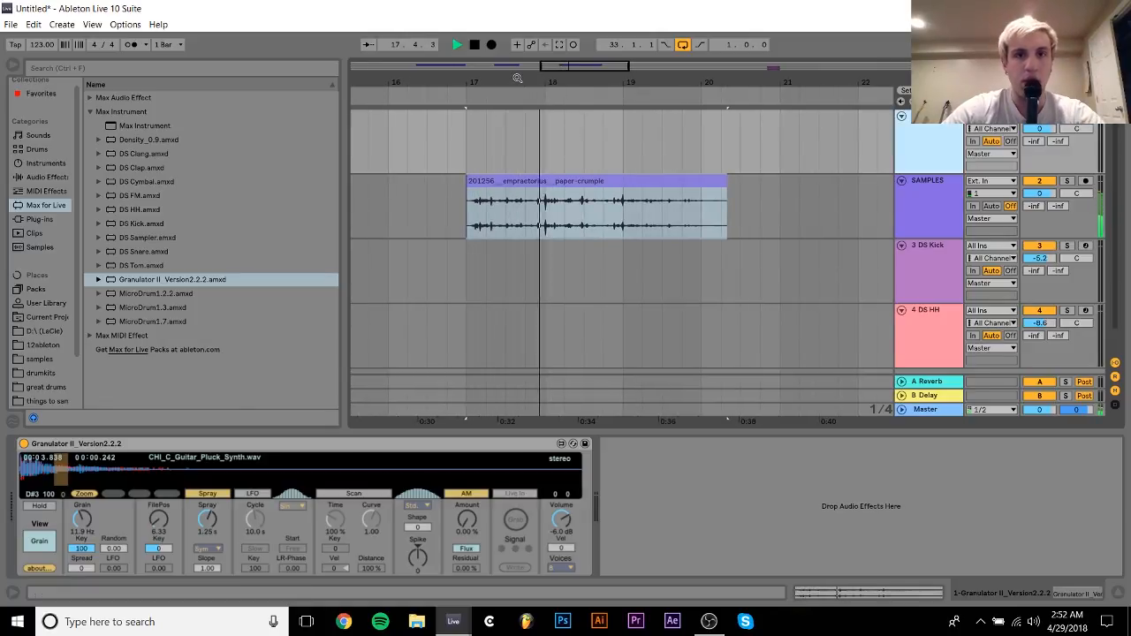
key("space")
left_click_drag(517, 80, 524, 47)
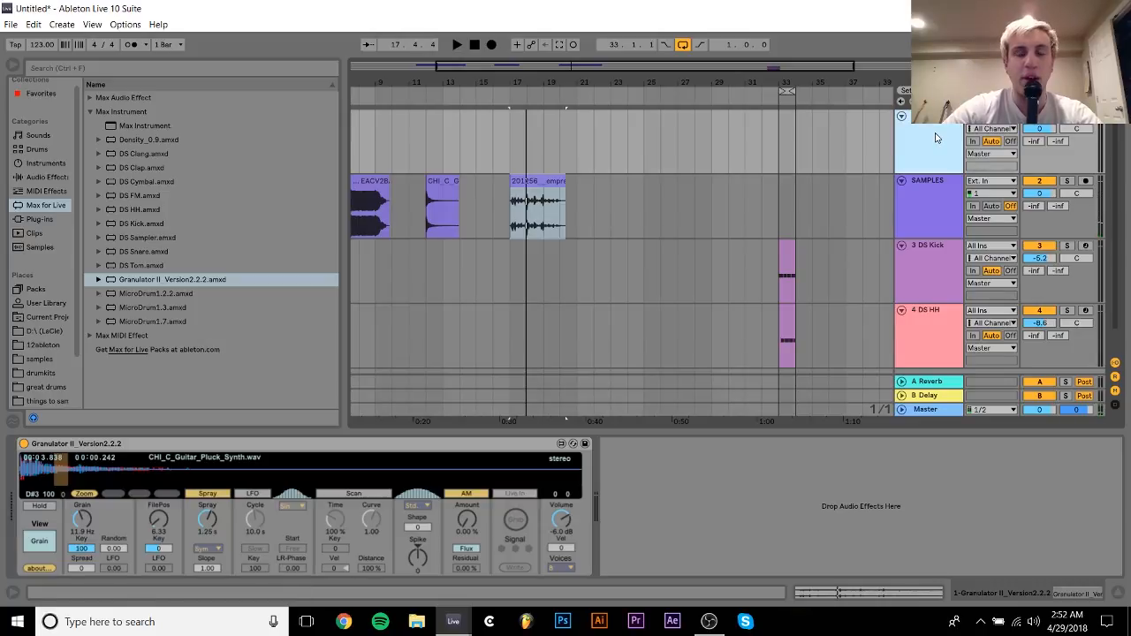
- Load the paper-crumple clip into Granulator II and set file position to about 33.34 and Spray to about 1.86 s, auditioning C3
left_click(526, 202)
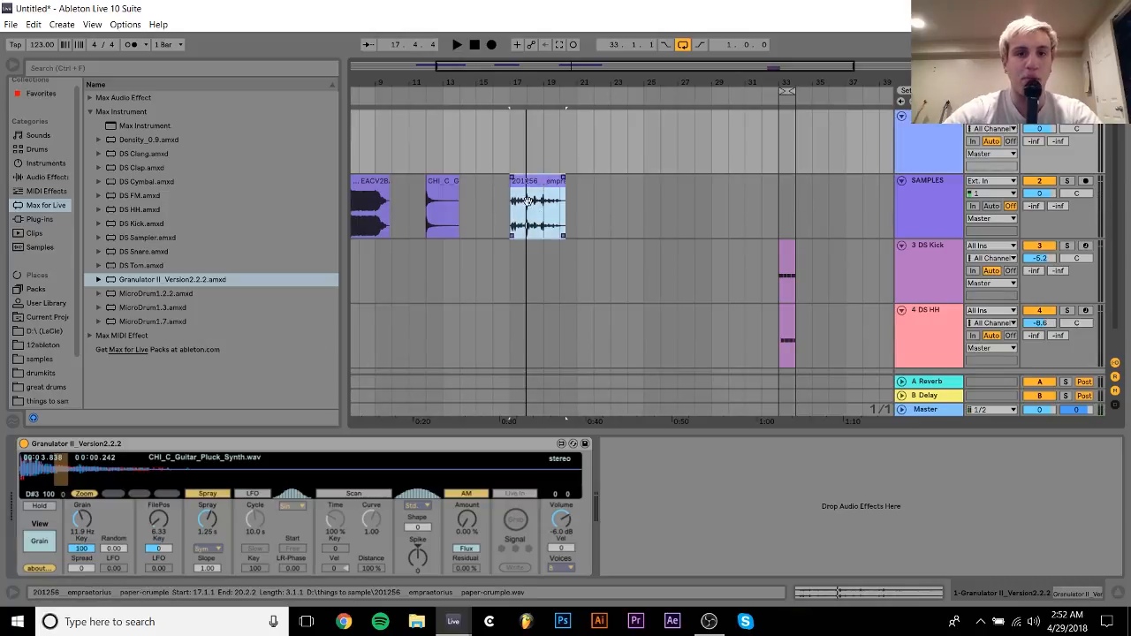
left_click_drag(527, 202, 244, 475)
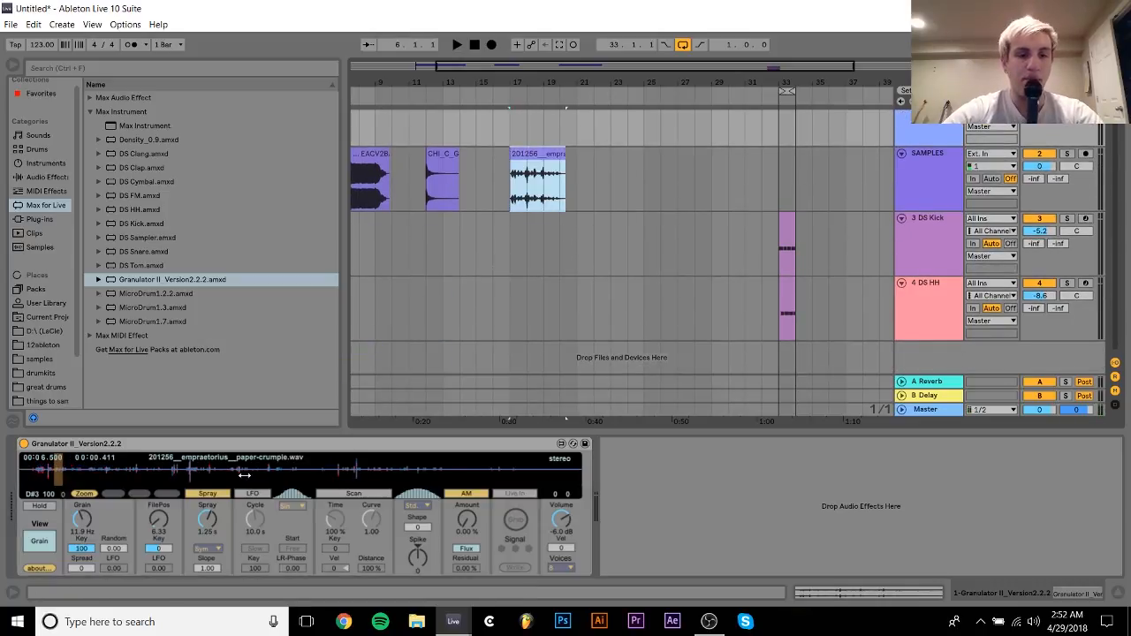
left_click(210, 474)
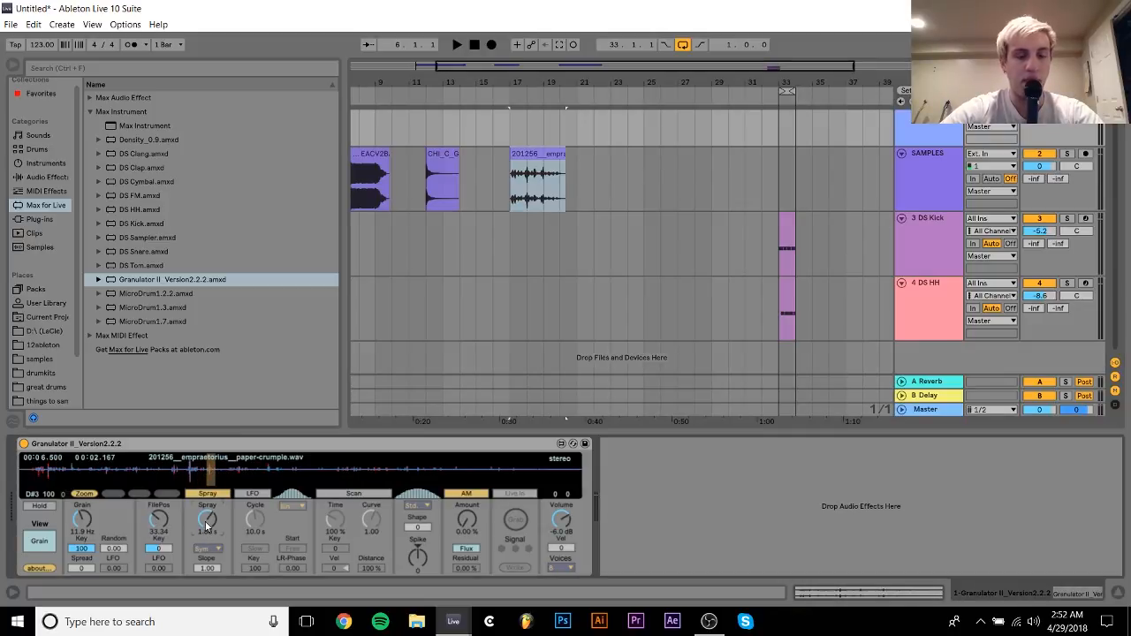
key("a")
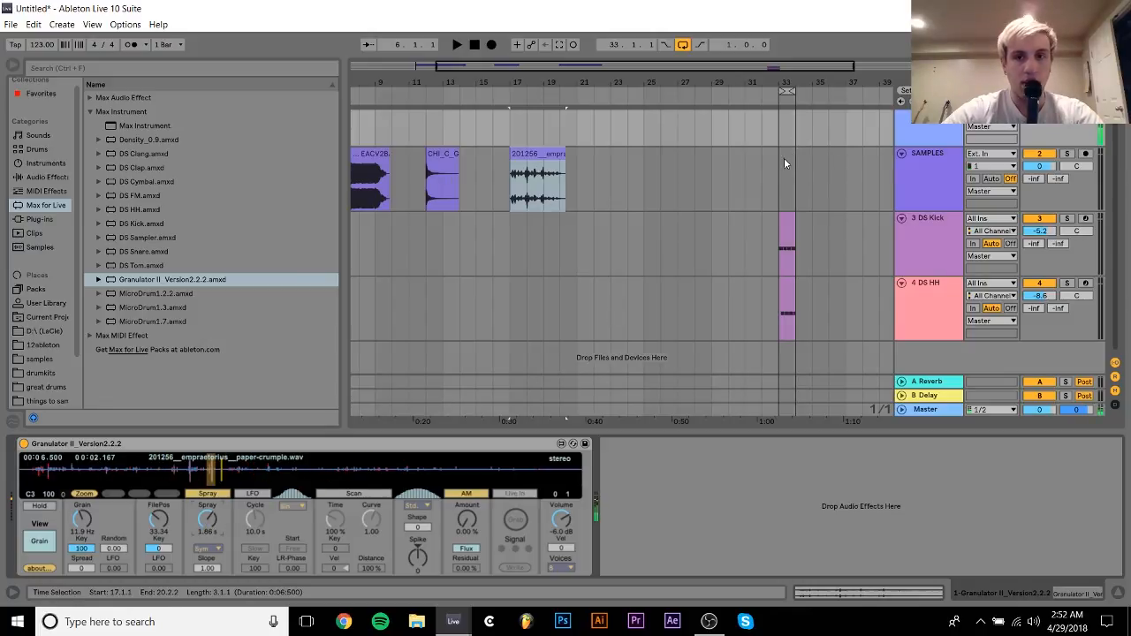
- Compare the original paper-crumple clip with its granulated sound at C3
scroll(776, 175, "up", 1)
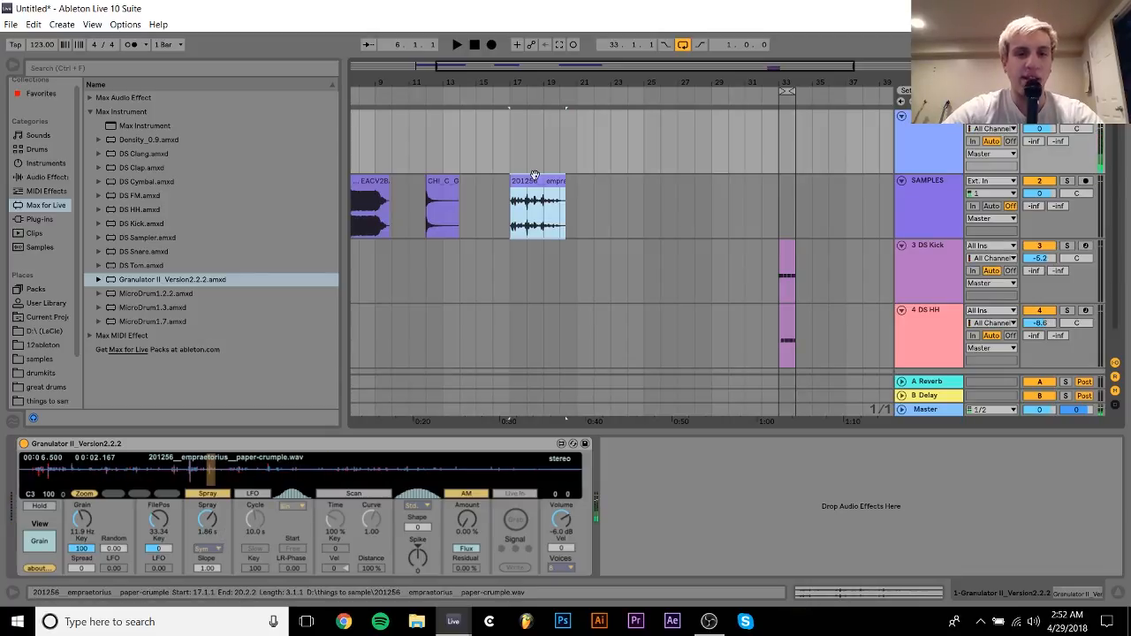
left_click(521, 203)
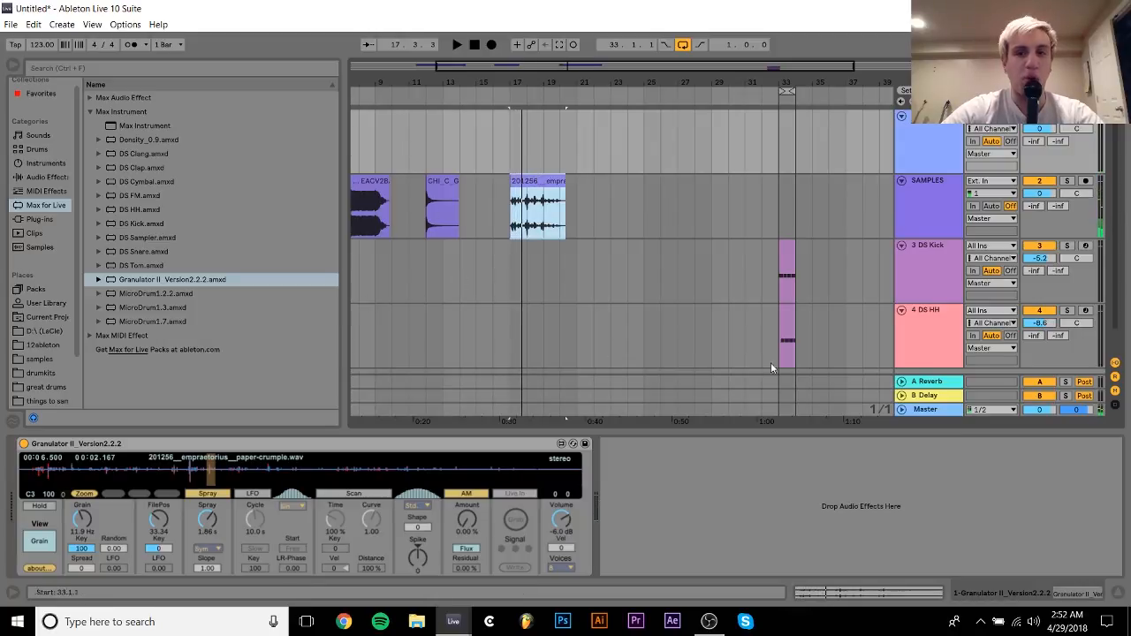
key("a")
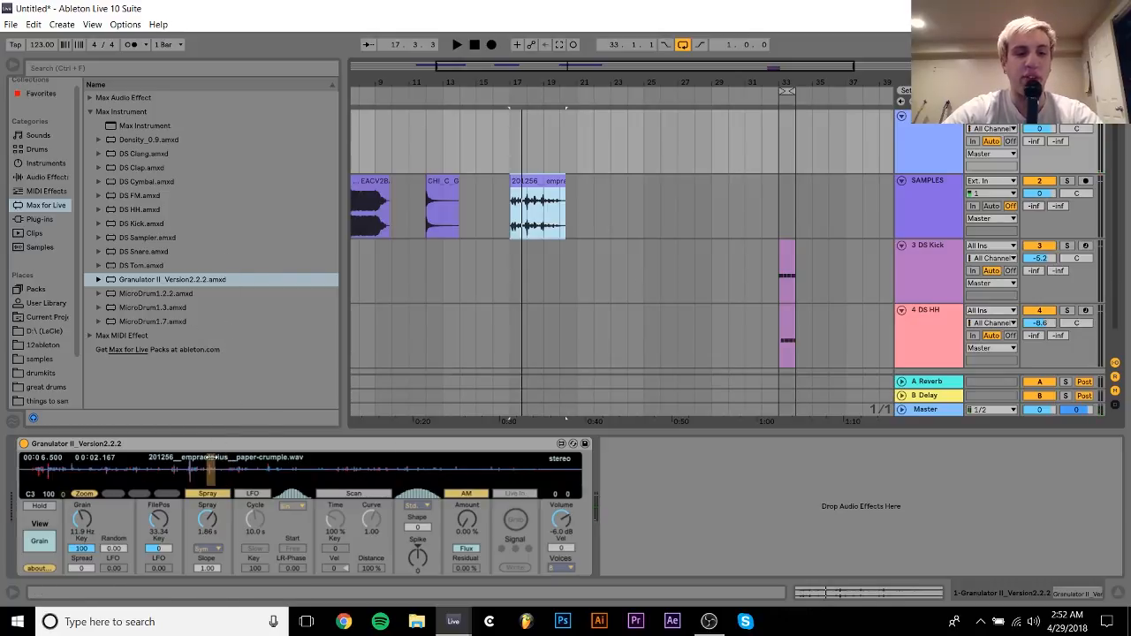
key("a")
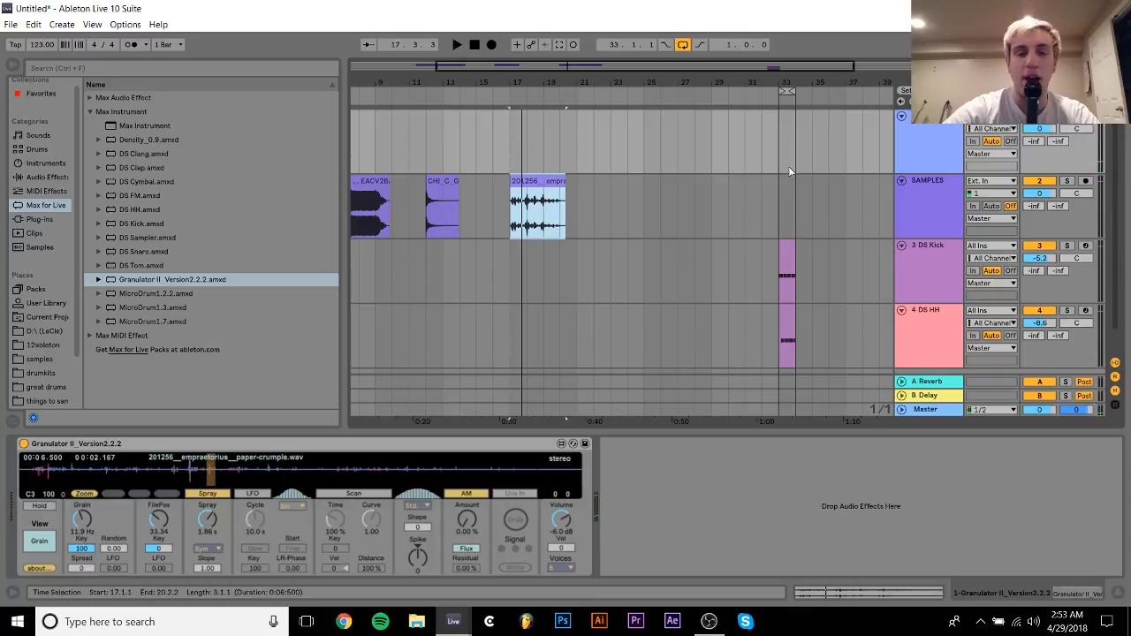
- Play the one-bar kick and hi-hat loop starting at bar 33
scroll(749, 180, "right", 3)
left_click(693, 164)
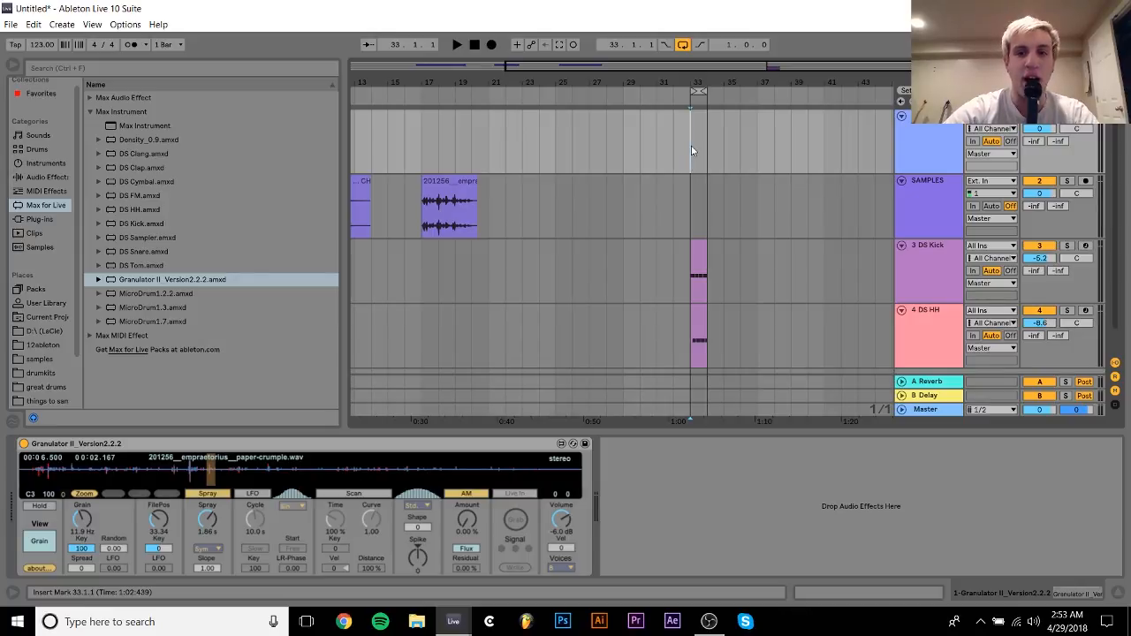
key("space")
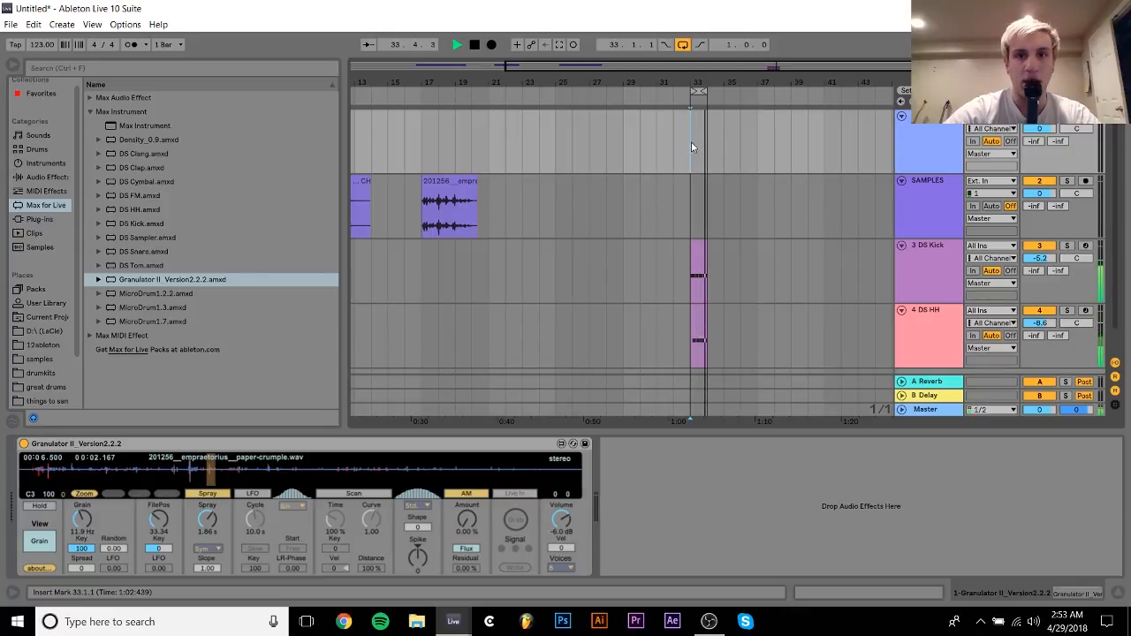
key("space")
- Create a one-bar MIDI clip at bar 33 on the Granulator II track with a C3 note spanning the whole bar, and play it
left_click_drag(691, 142, 706, 147)
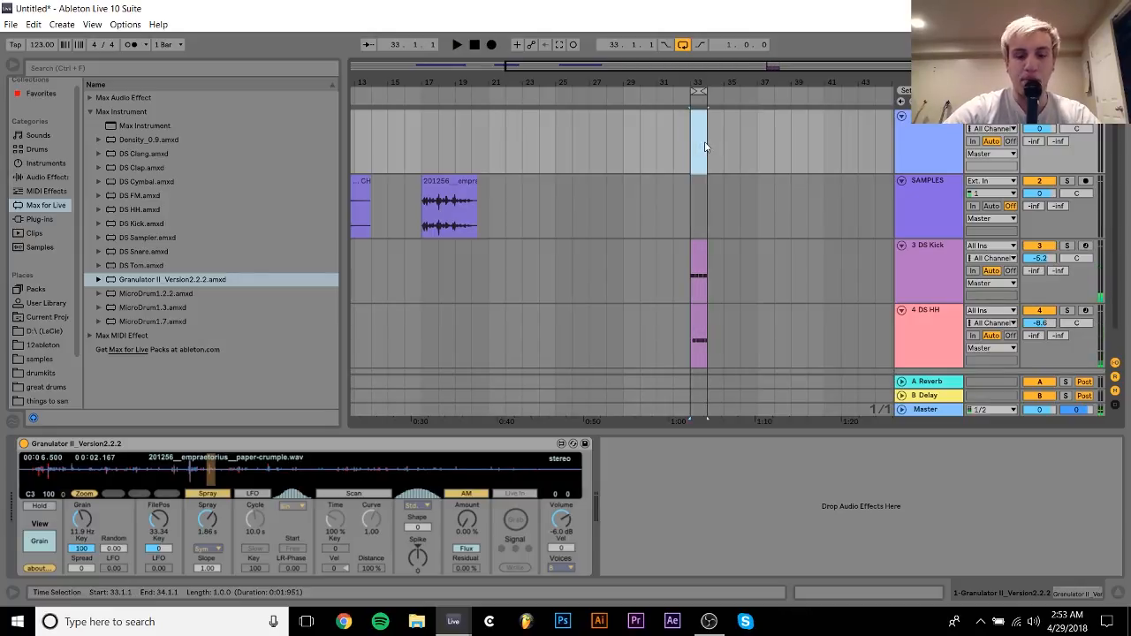
key("ctrl+shift+m")
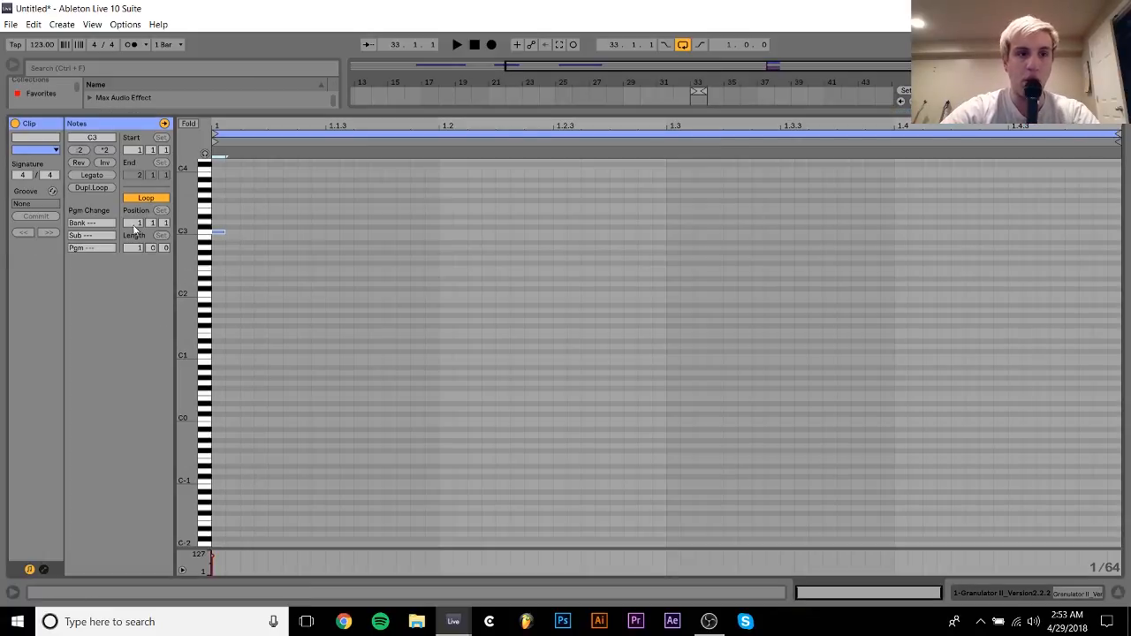
key("space")
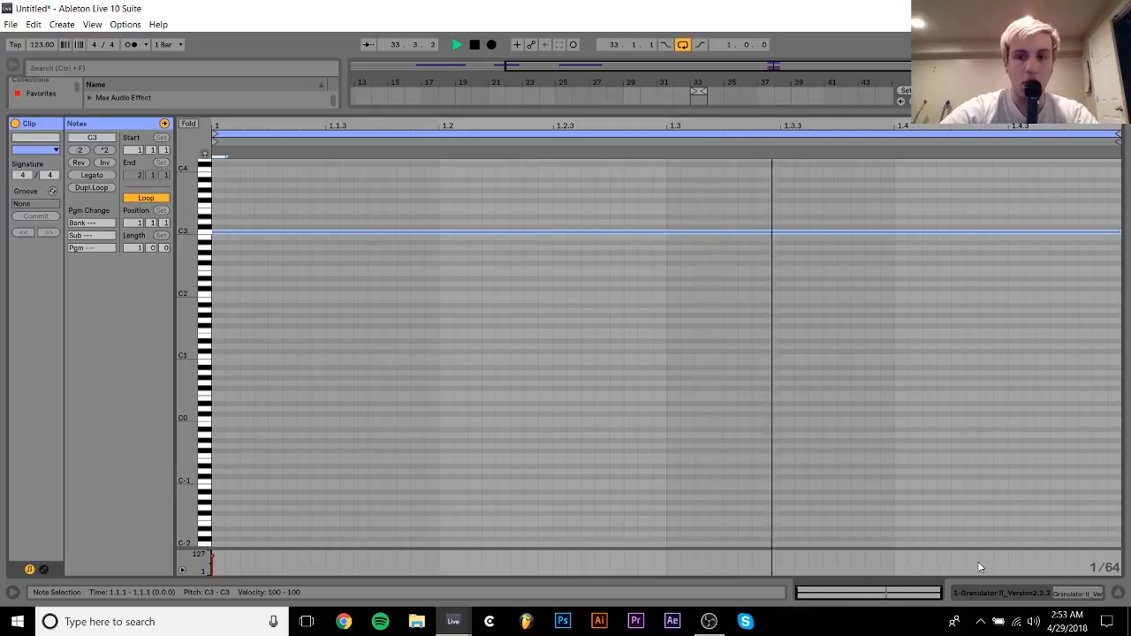
- Lower the Granulator II track's volume to -5.6 dB while playing the loop with the drums
left_click(1004, 591)
left_click_drag(1039, 128, 1039, 146)
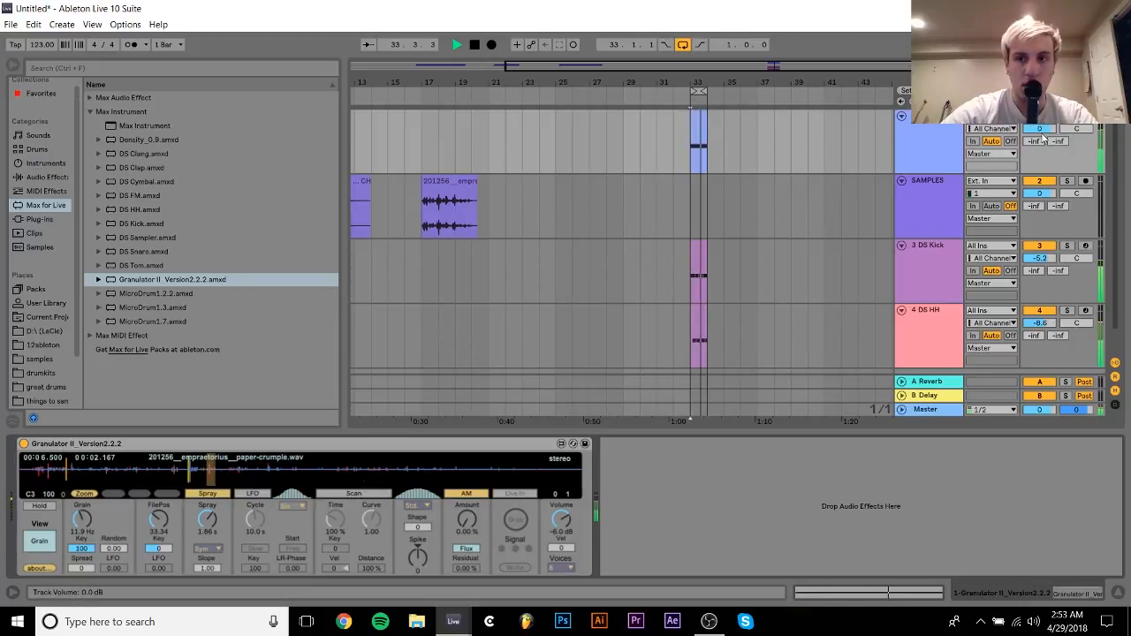
key("space")
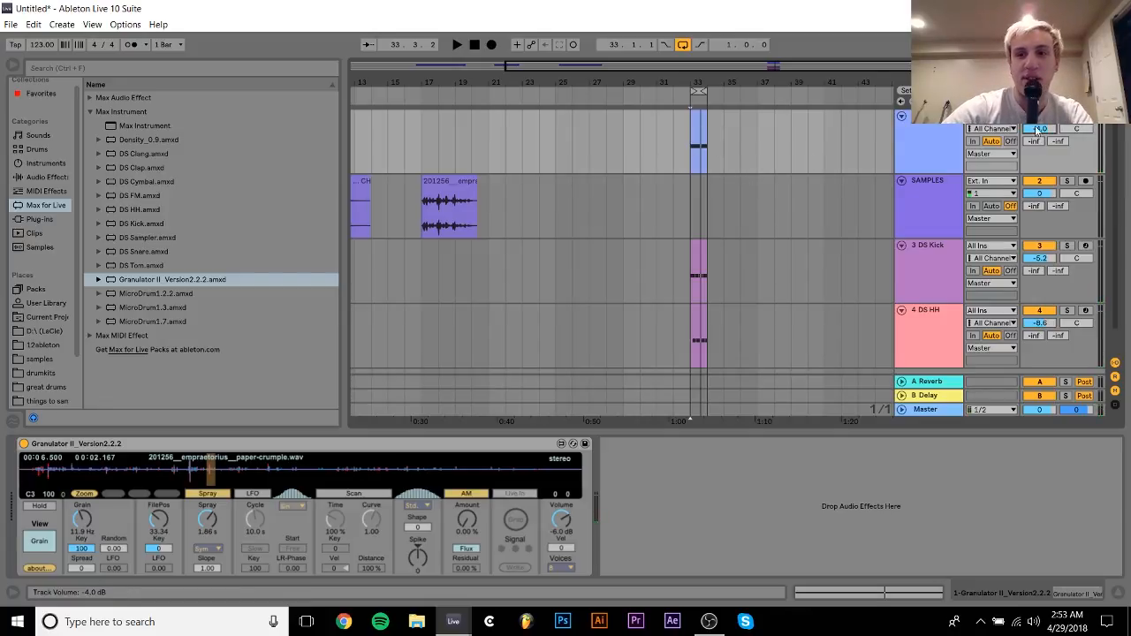
key("space")
left_click_drag(1039, 129, 1040, 125)
key("space")
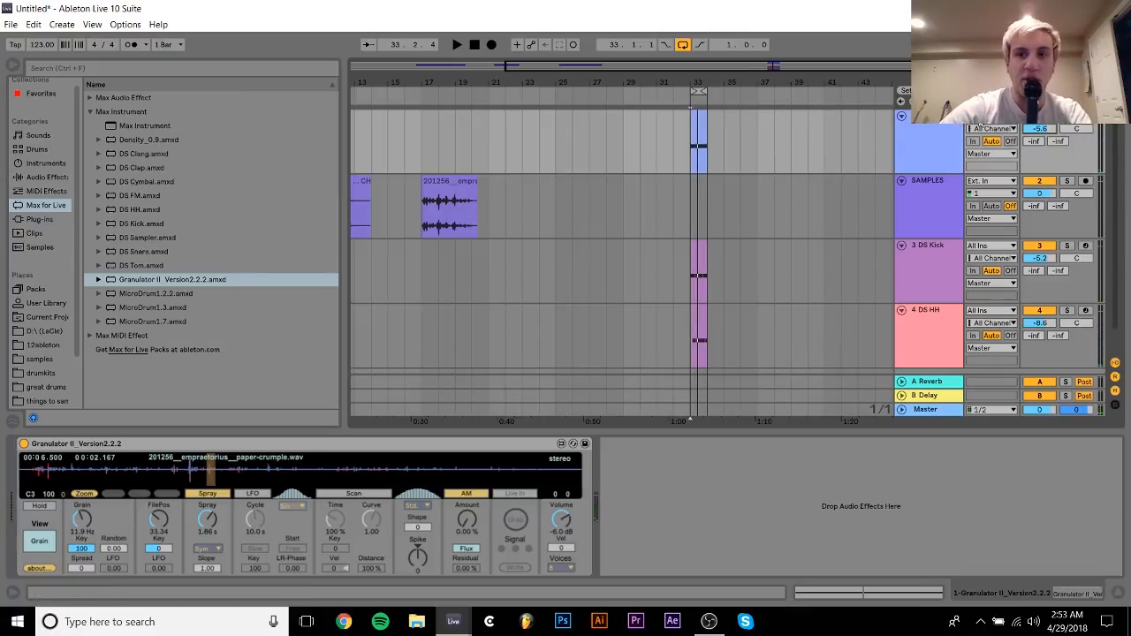
- Select the Granulator II track and listen to the paper-crumple grains together with the kick and hi-hat
left_click(958, 124)
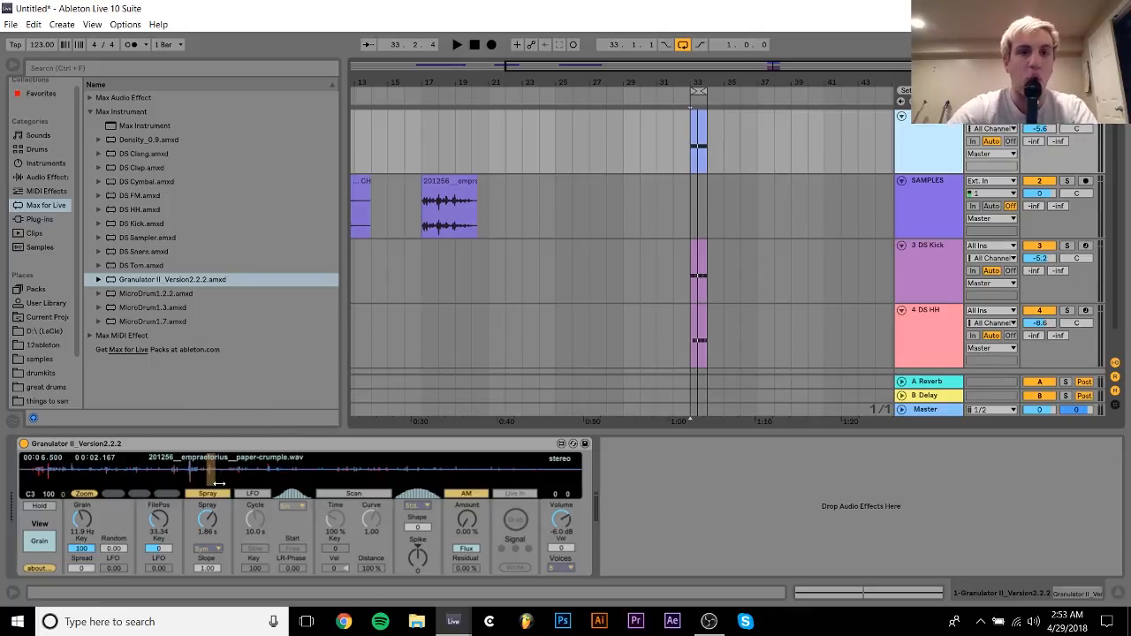
key("space")
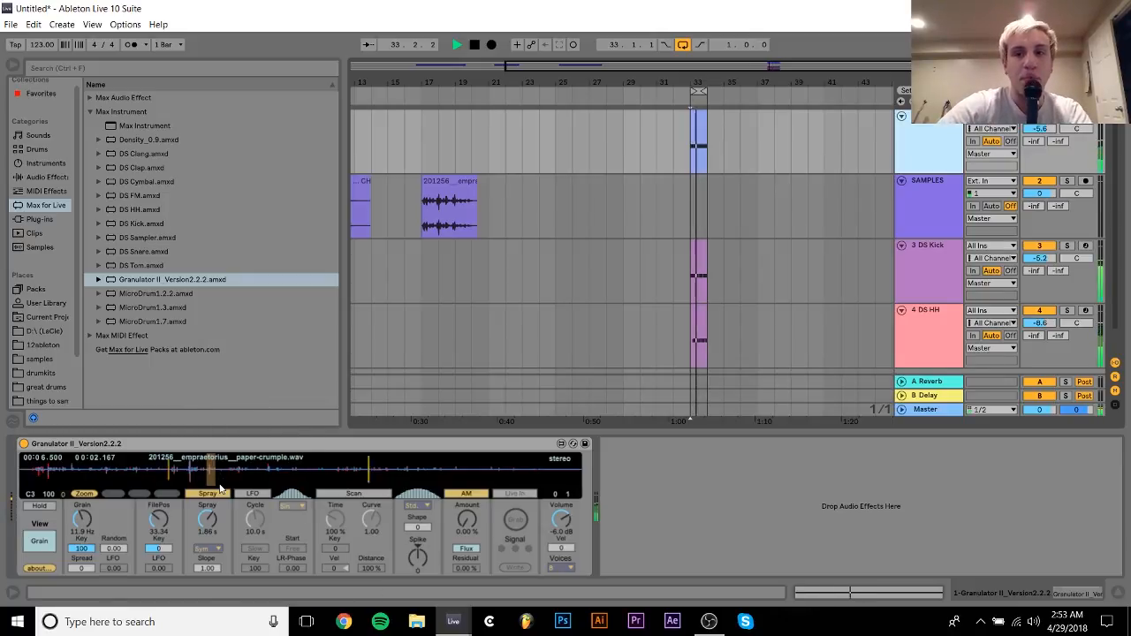
key("space")
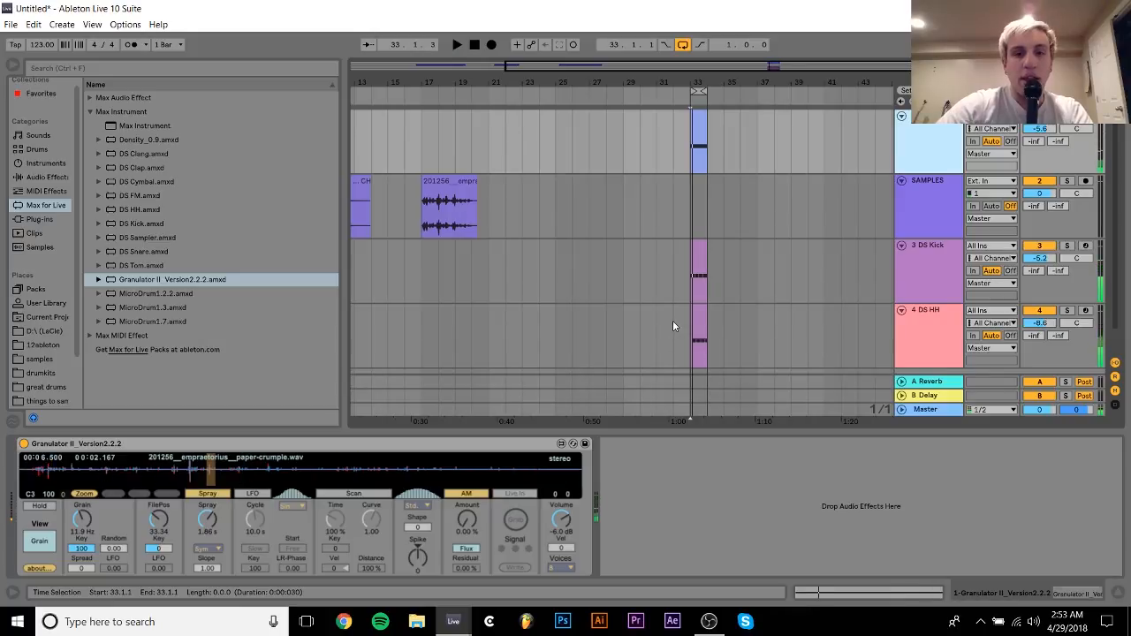
- Select the one-bar MIDI clip at bar 33 on the Granulator II track
left_click_drag(572, 67, 366, 13)
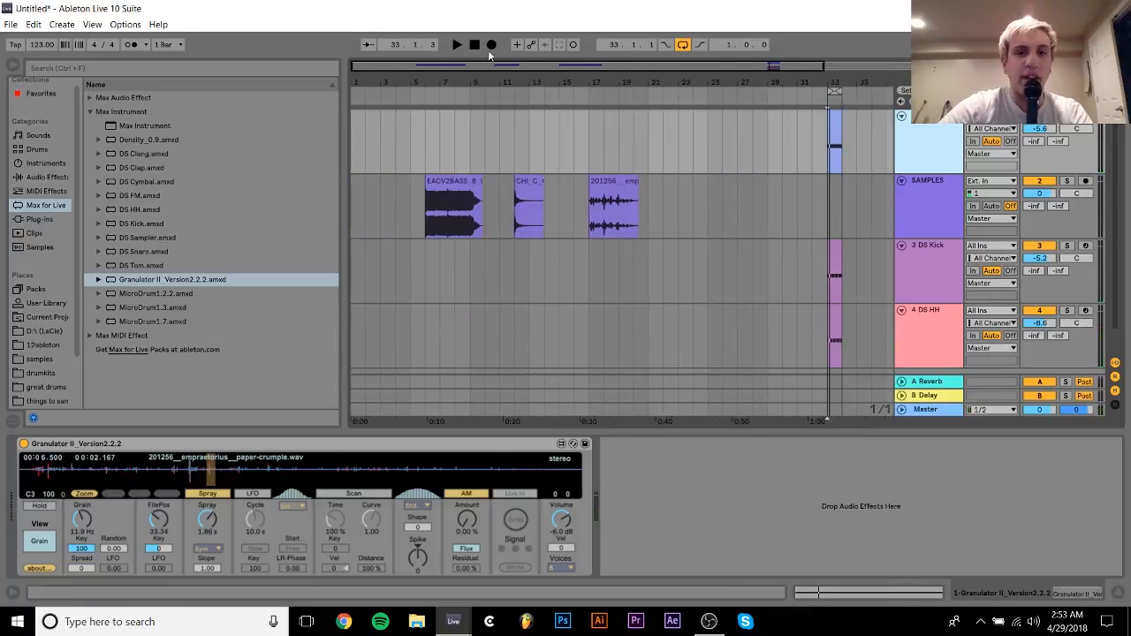
left_click(833, 155)
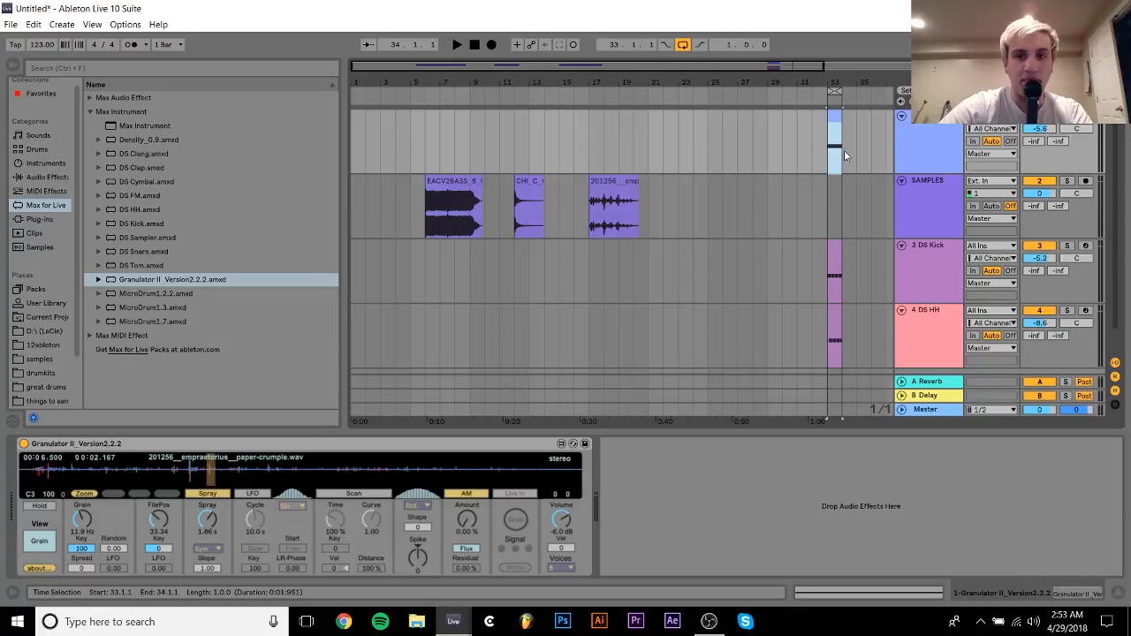
left_click_drag(836, 79, 624, 53)
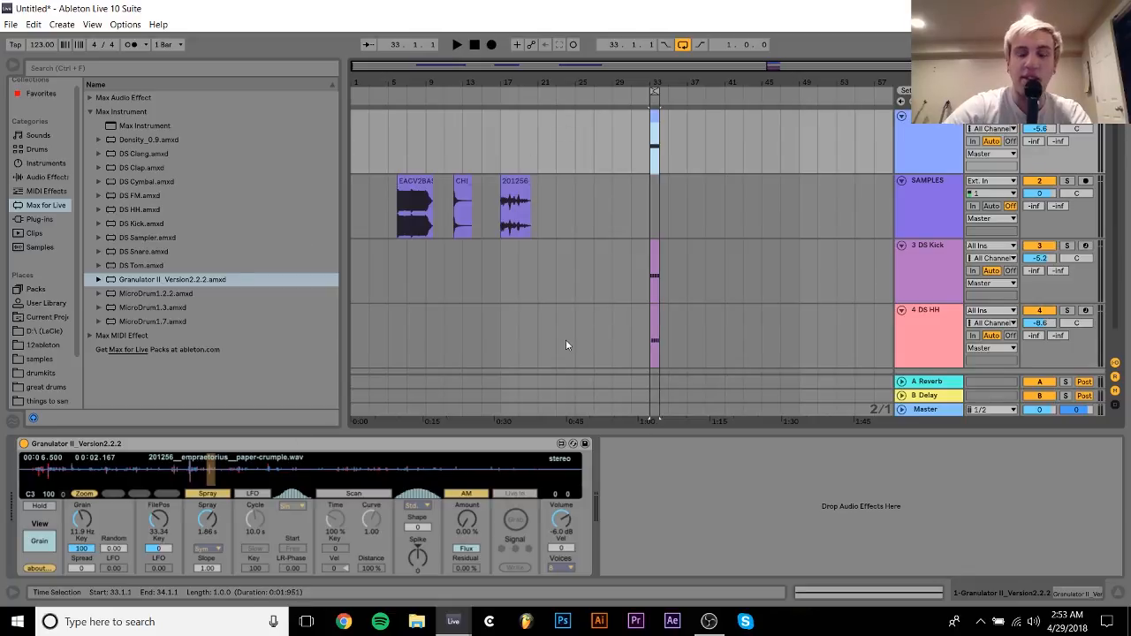